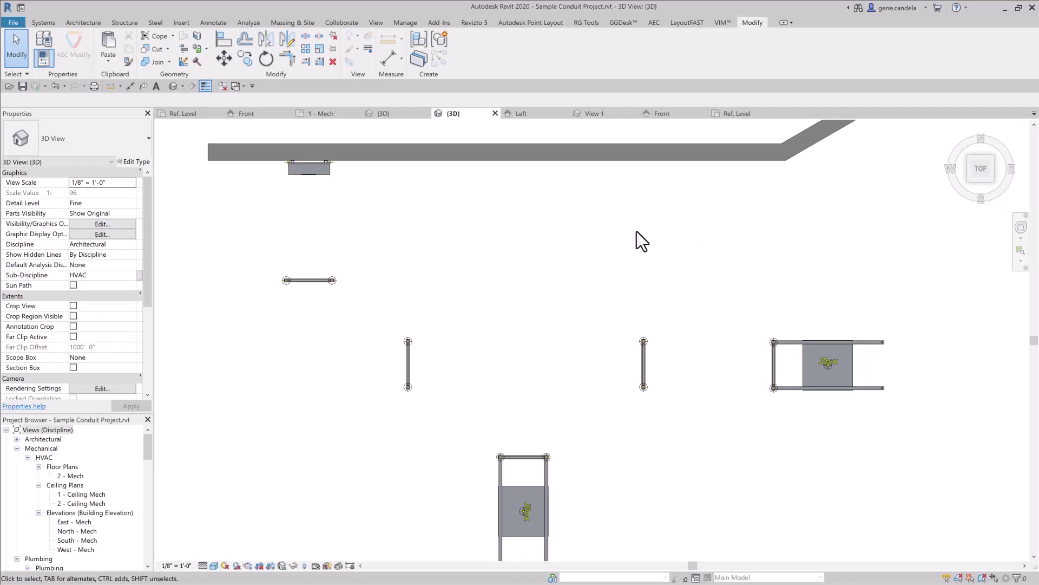
# Set the project's angle unit format to decimal degrees with two decimal places
pyautogui.click(396, 22)
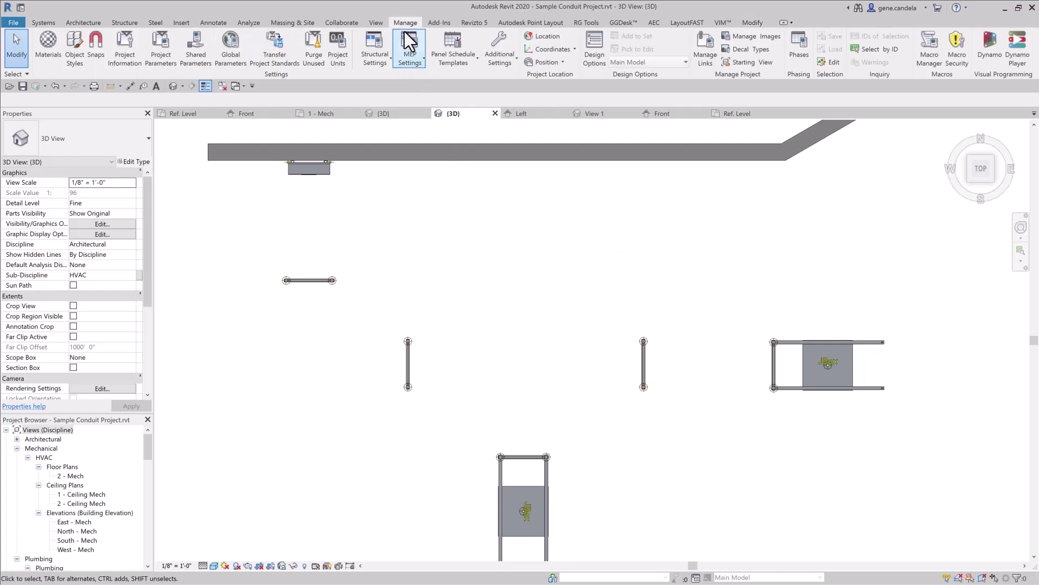
pyautogui.click(341, 54)
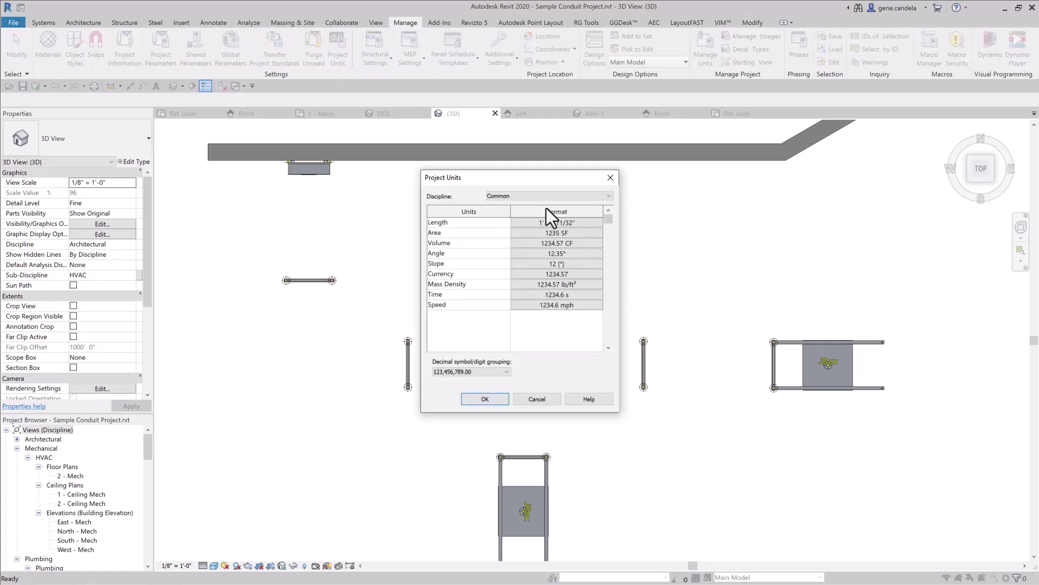
pyautogui.click(535, 252)
pyautogui.click(541, 239)
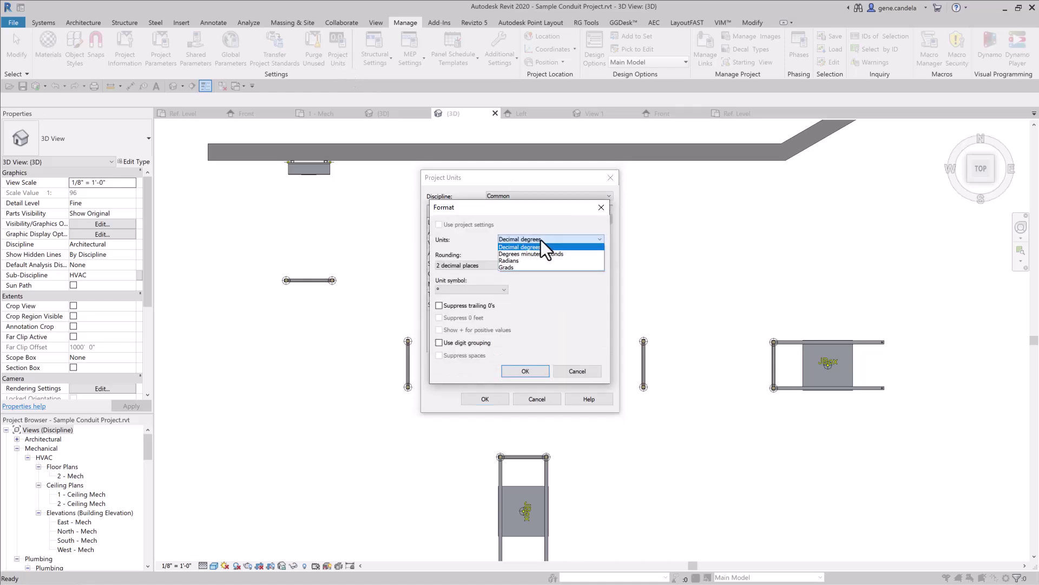
pyautogui.click(542, 248)
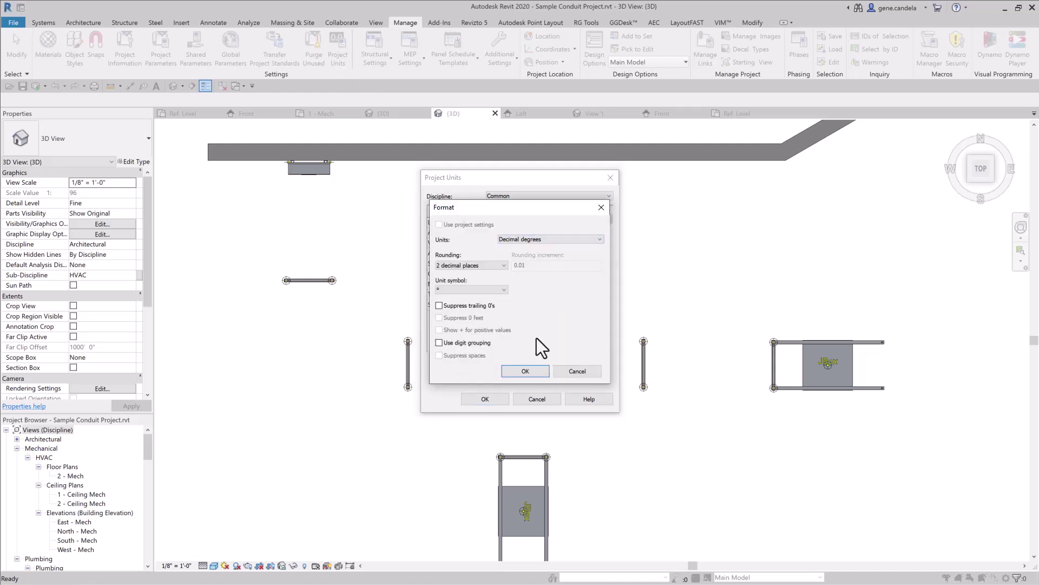
pyautogui.click(537, 370)
pyautogui.click(539, 264)
pyautogui.click(529, 373)
pyautogui.click(489, 396)
# Review the fitting angle increment and the EMT conduit size table in the electrical settings
pyautogui.click(414, 56)
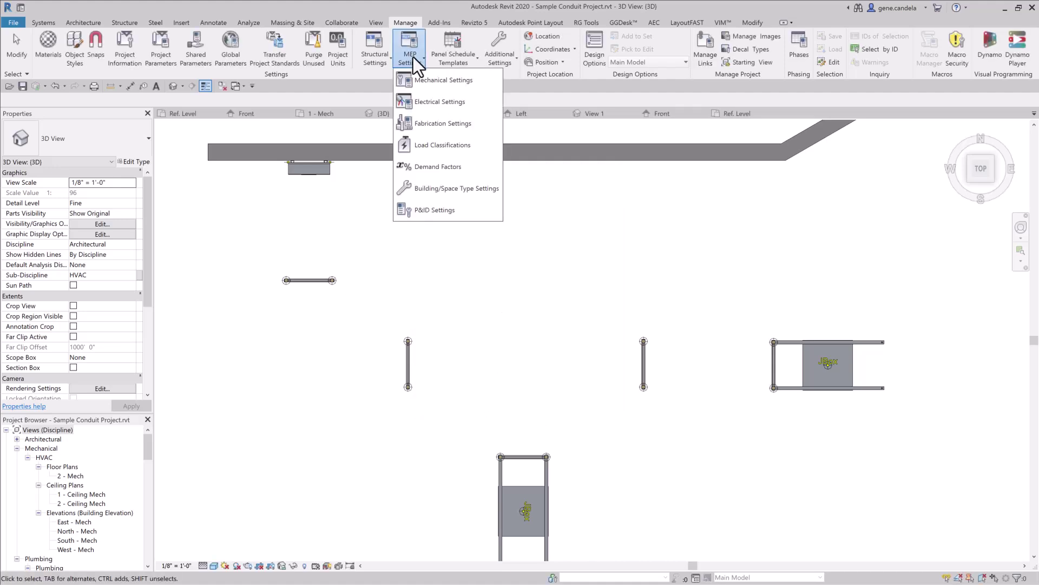
pyautogui.click(434, 98)
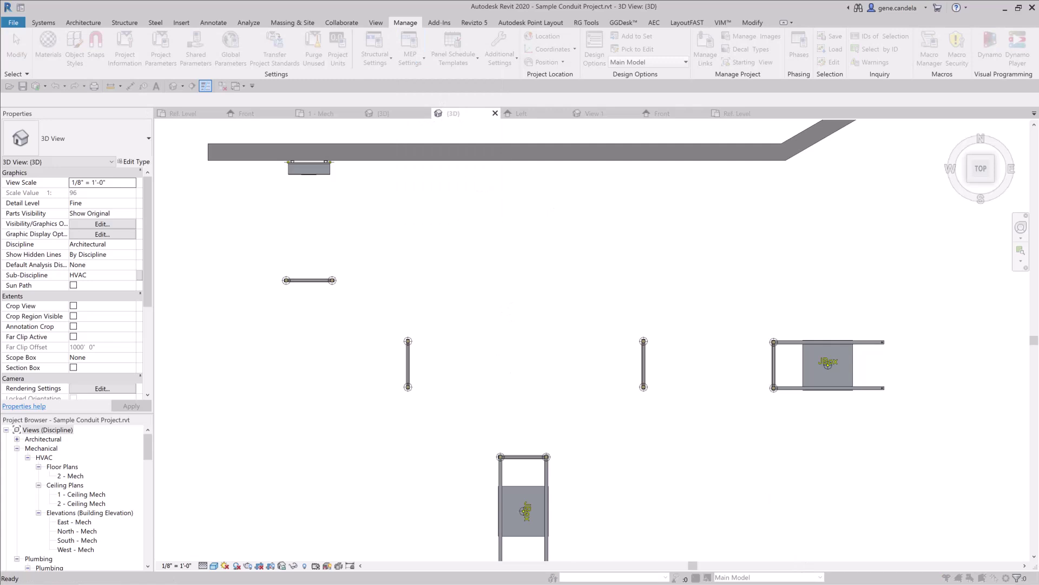
pyautogui.click(339, 167)
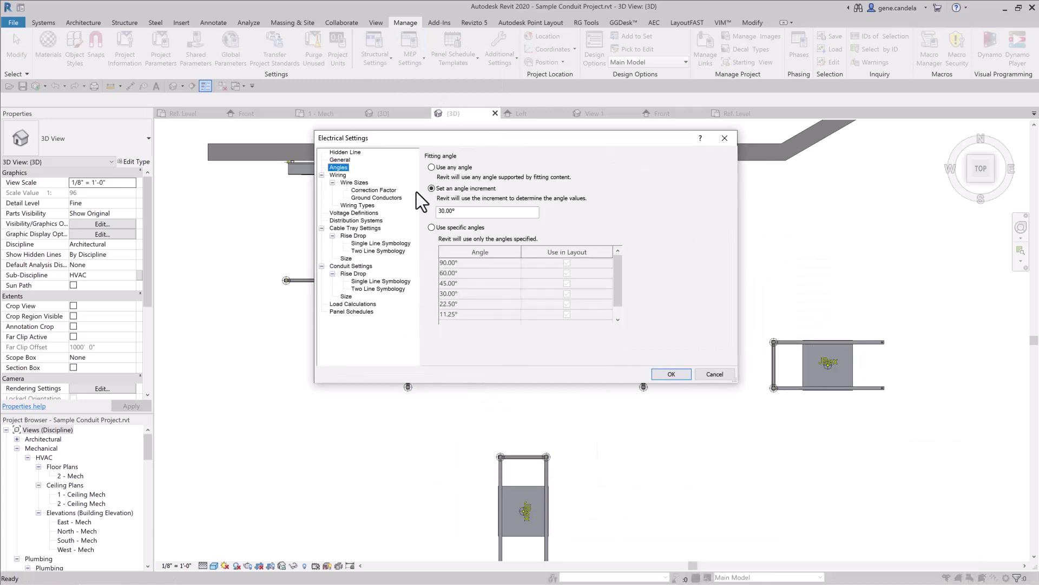
pyautogui.doubleClick(469, 213)
pyautogui.click(346, 297)
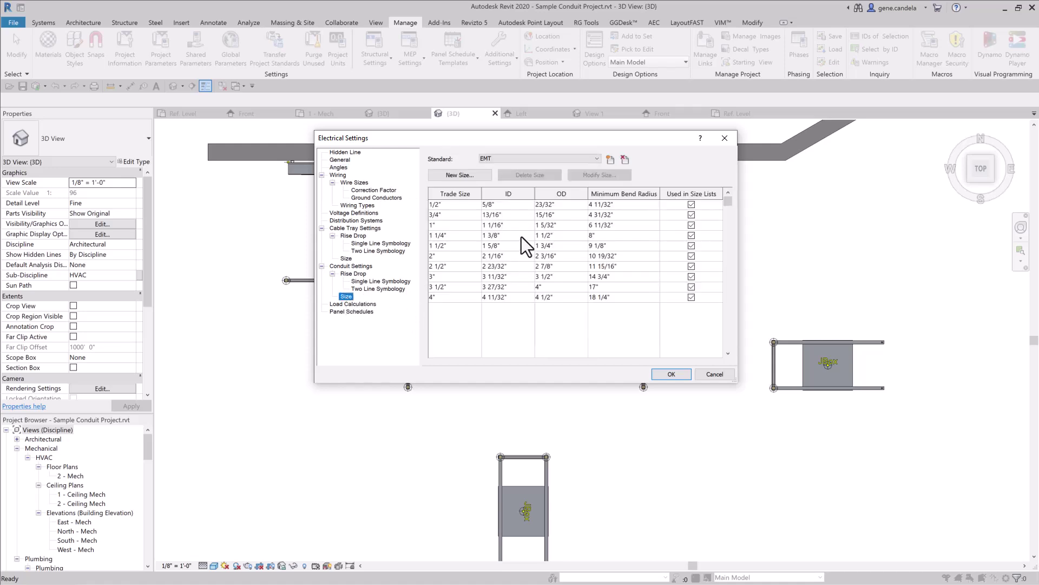
pyautogui.click(457, 194)
pyautogui.click(678, 379)
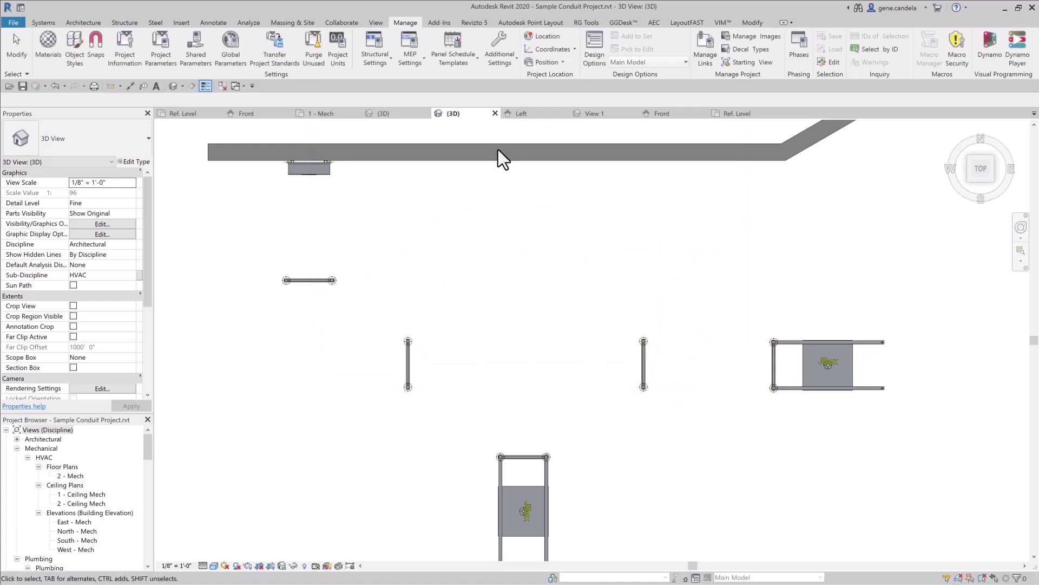
# Start placing a conduit using the Conduit without Fittings type Electrical Metallic Tubing (EMT) - 208Y/120V Power
pyautogui.click(53, 24)
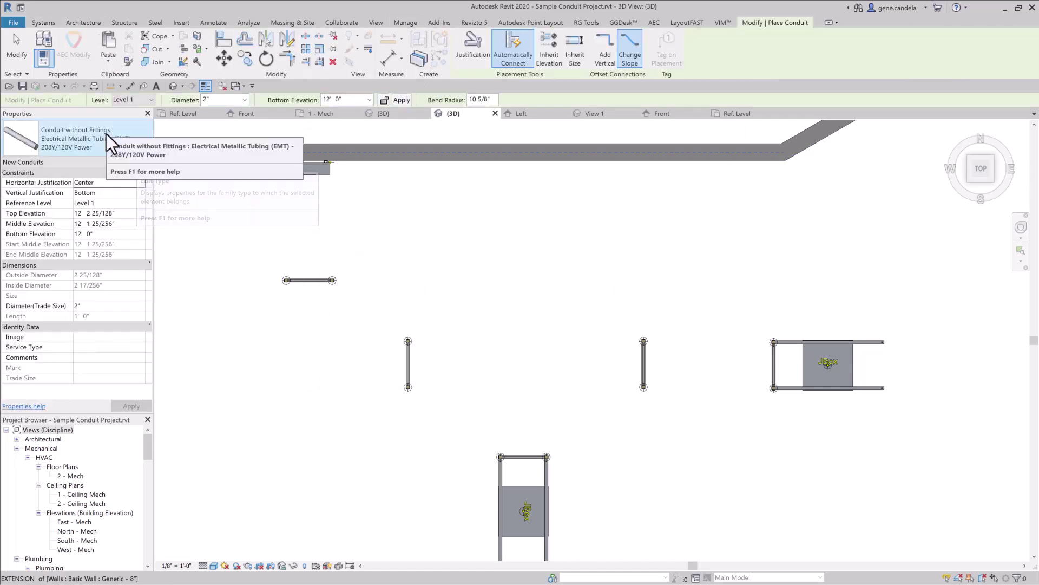
pyautogui.click(137, 134)
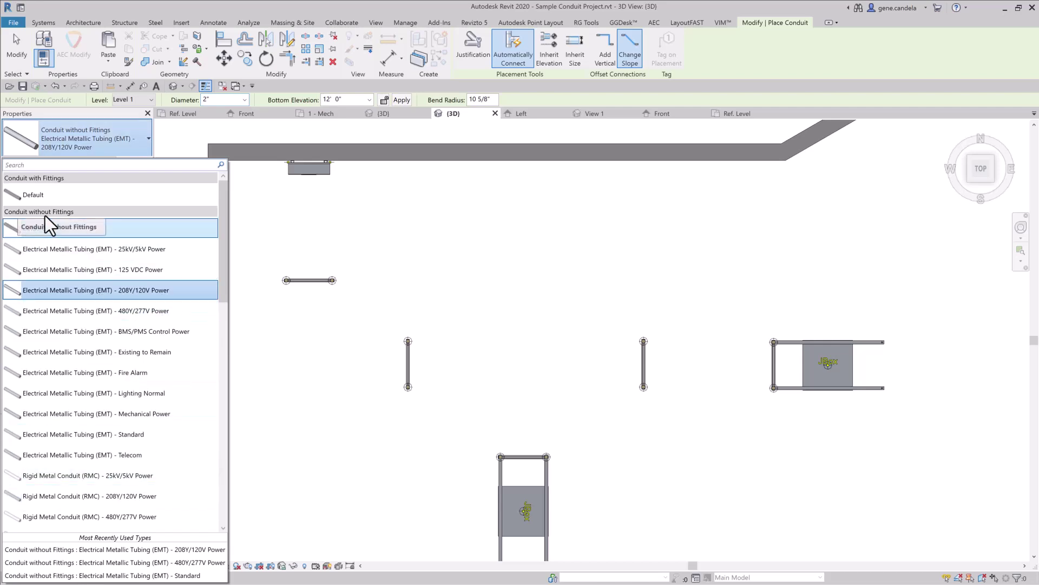
pyautogui.moveTo(154, 287)
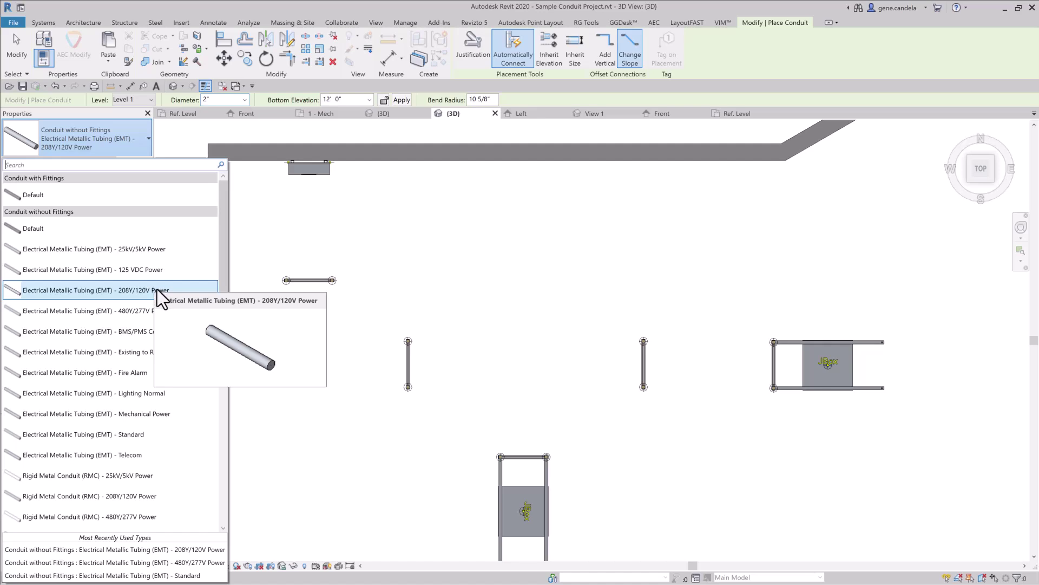
pyautogui.click(161, 289)
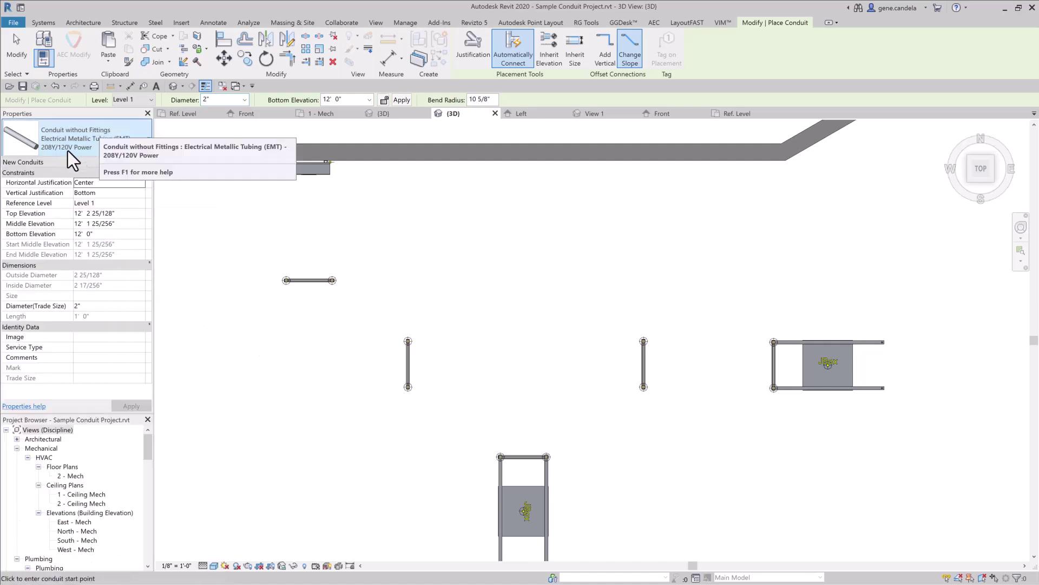
# Set the Bend fitting of the EMT - 208Y/120V Power conduit type to None
pyautogui.click(136, 162)
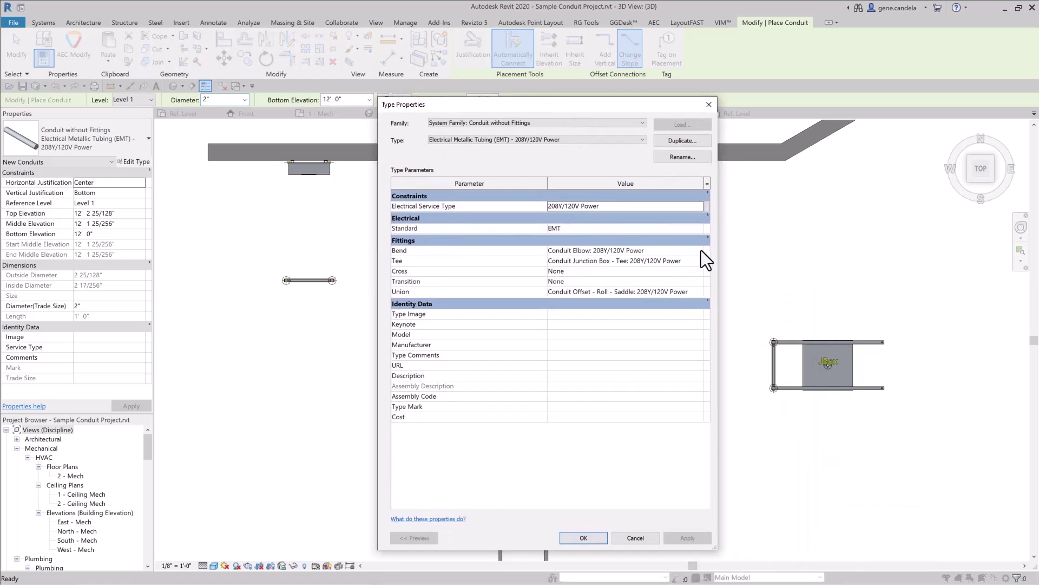
pyautogui.click(700, 250)
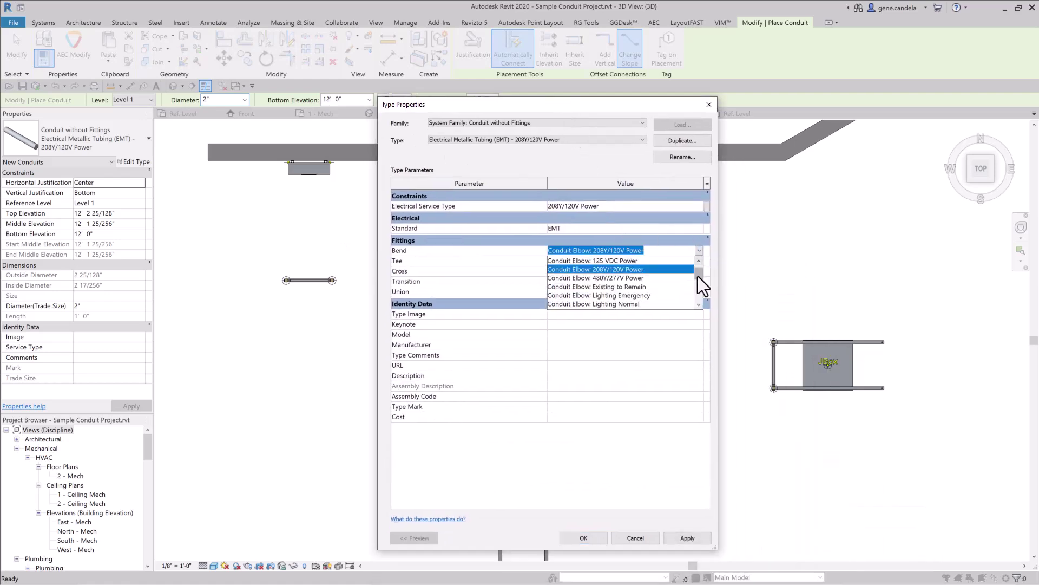
pyautogui.scroll(2, 698, 278)
pyautogui.click(606, 260)
pyautogui.click(583, 538)
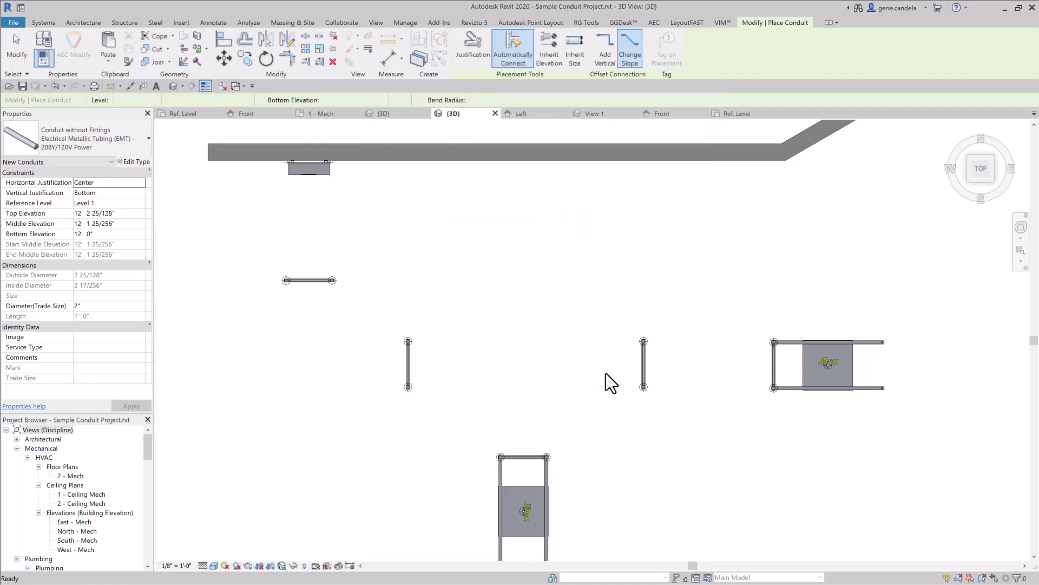
# Draw a horizontal 2" test conduit about 4' 11" long in the open area below the wall and end the command
pyautogui.click(572, 274)
pyautogui.click(693, 284)
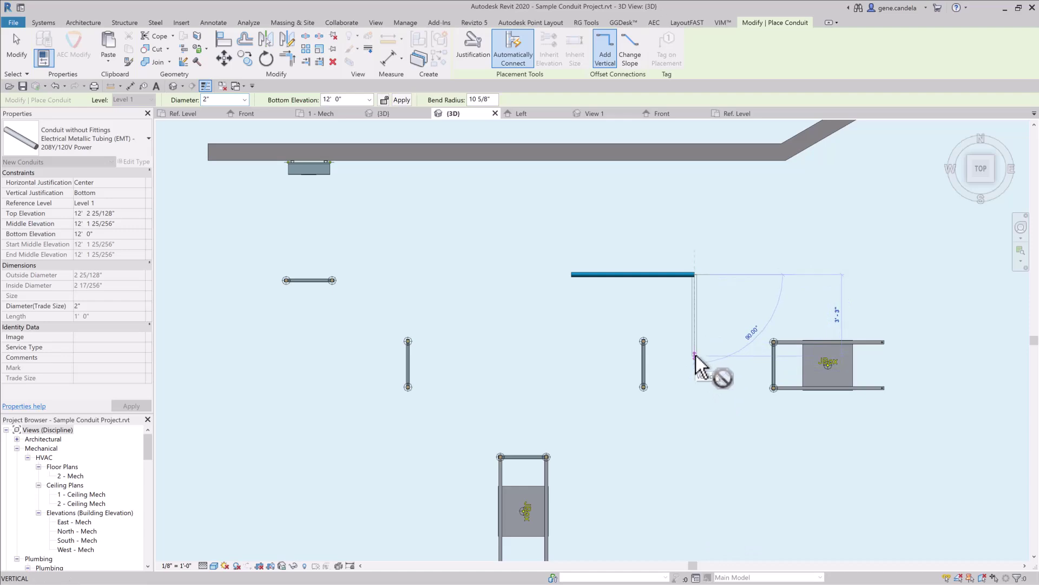
pyautogui.press('Escape')
pyautogui.press('Escape')
# Restore the conduit type's Bend fitting to Conduit Elbow: 208Y/120V Power and delete the test conduit
pyautogui.click(696, 275)
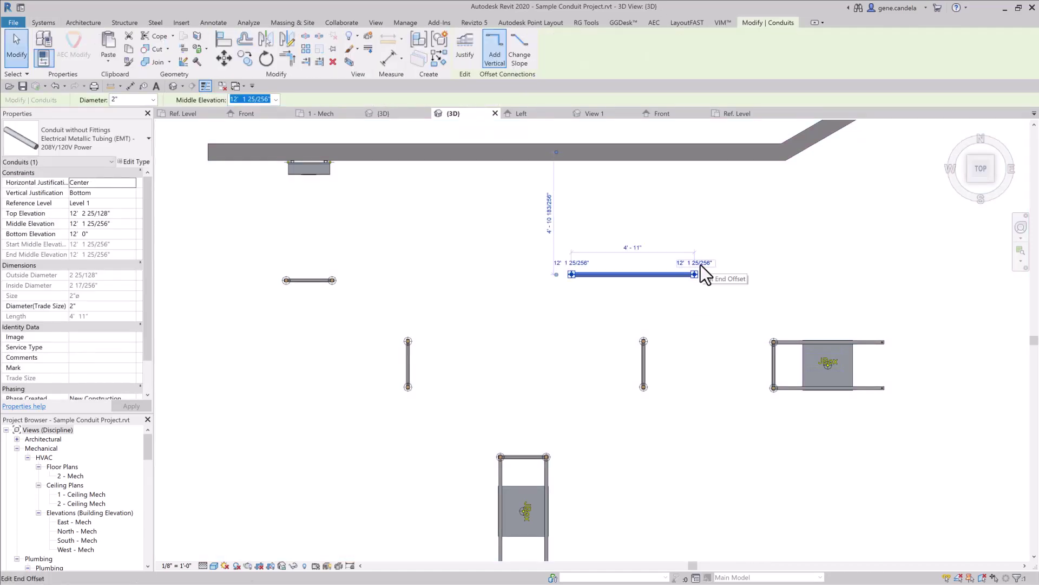
pyautogui.click(134, 162)
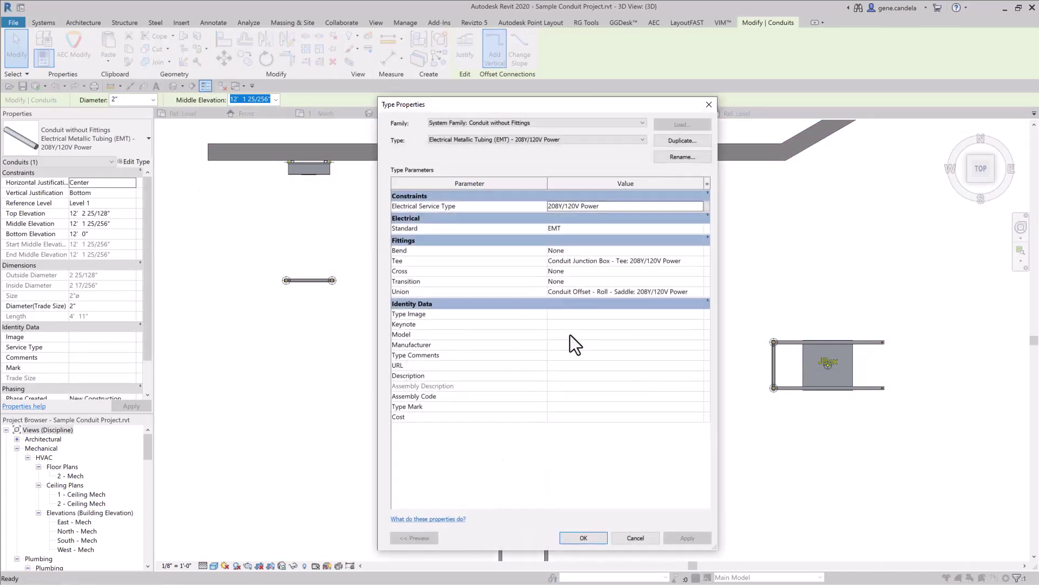
pyautogui.click(697, 251)
pyautogui.click(699, 251)
pyautogui.click(607, 278)
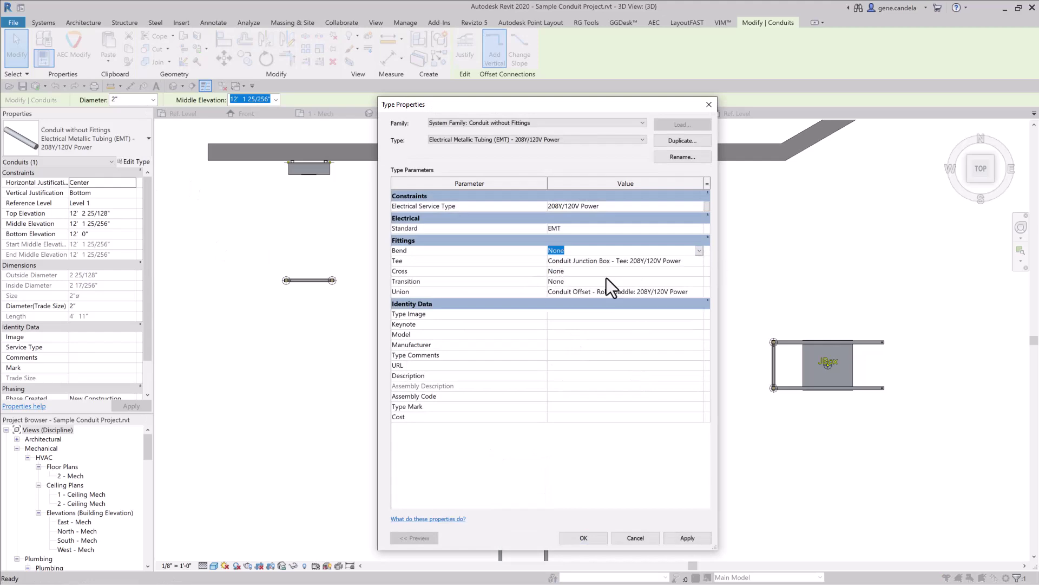
pyautogui.click(585, 537)
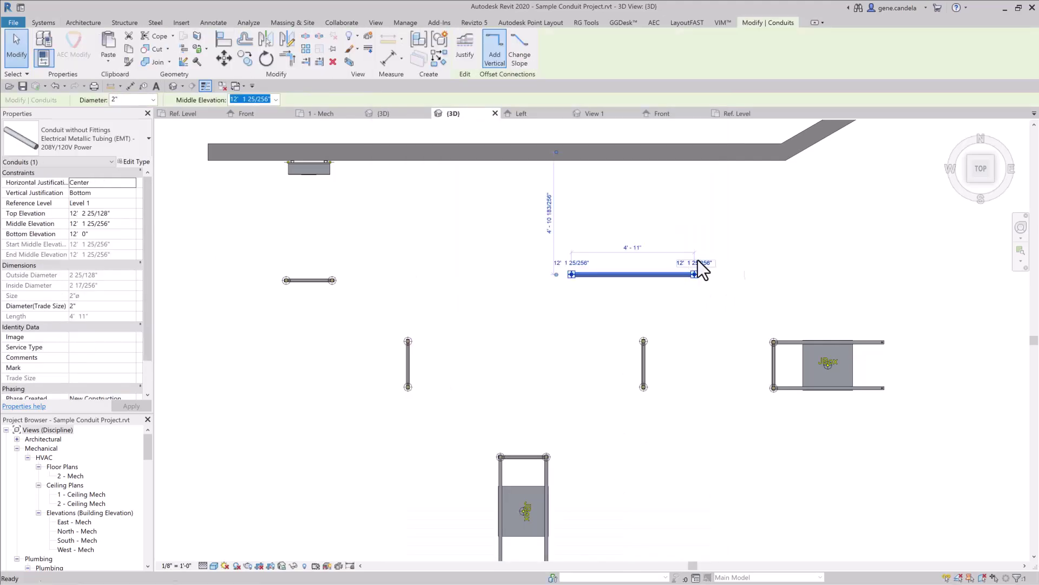
pyautogui.press('Delete')
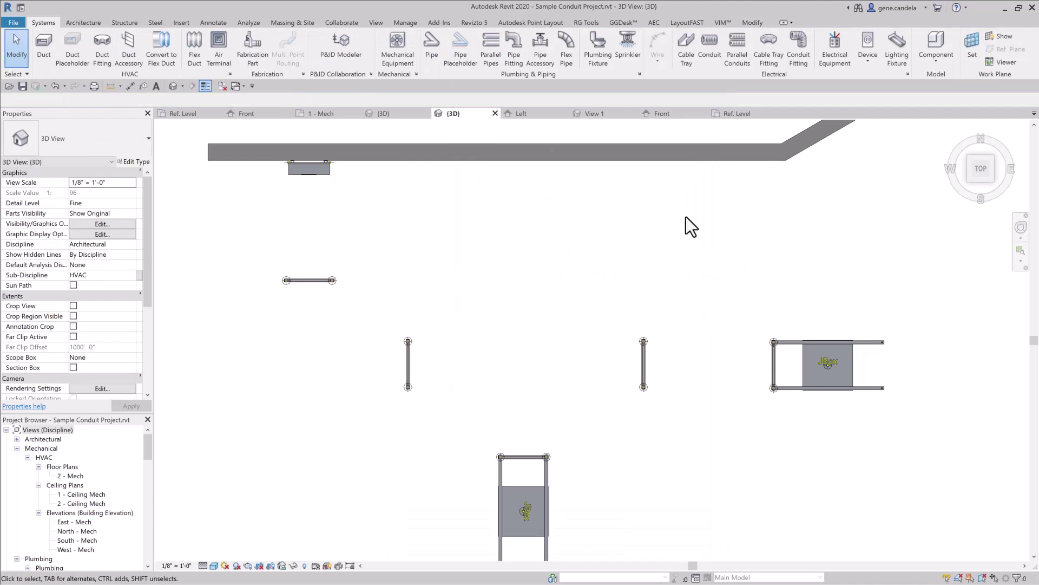
pyautogui.click(713, 57)
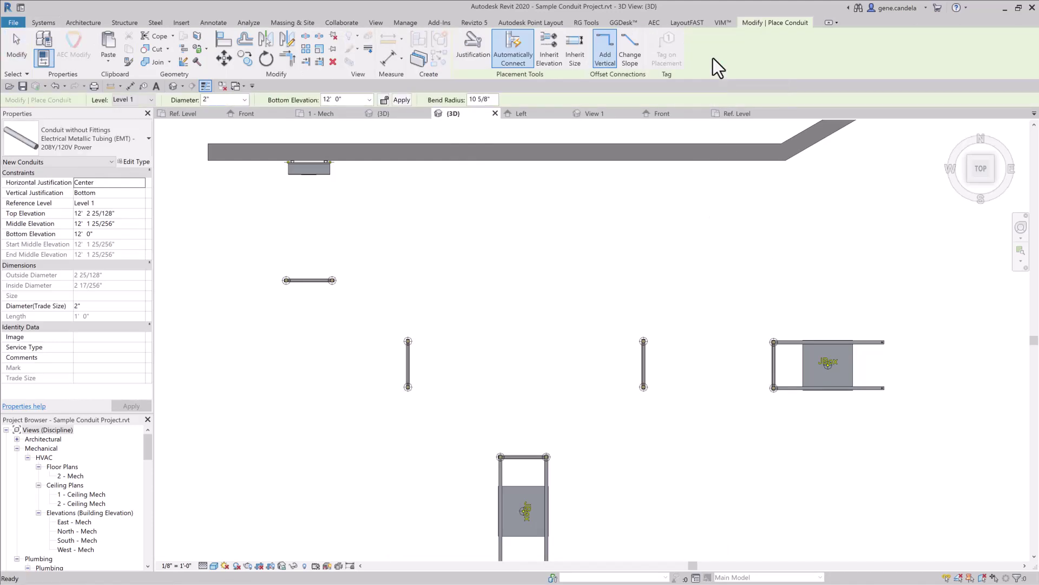
pyautogui.click(22, 44)
pyautogui.click(710, 58)
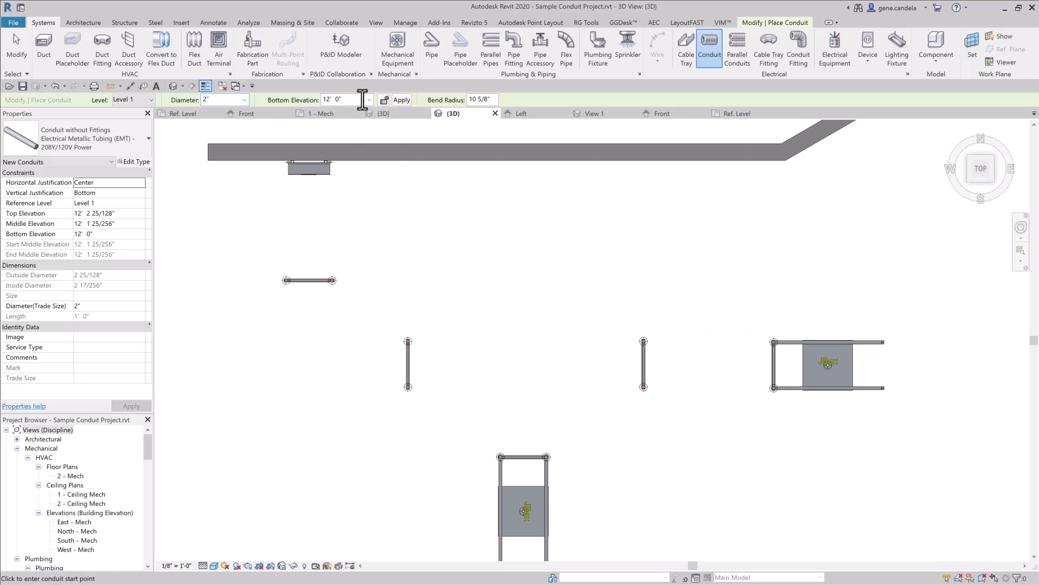
pyautogui.press('Escape')
pyautogui.press('Escape')
# Check the elevation of the junction box at the end of the horizontal row of racks and inspect the neighbouring rack
pyautogui.click(828, 358)
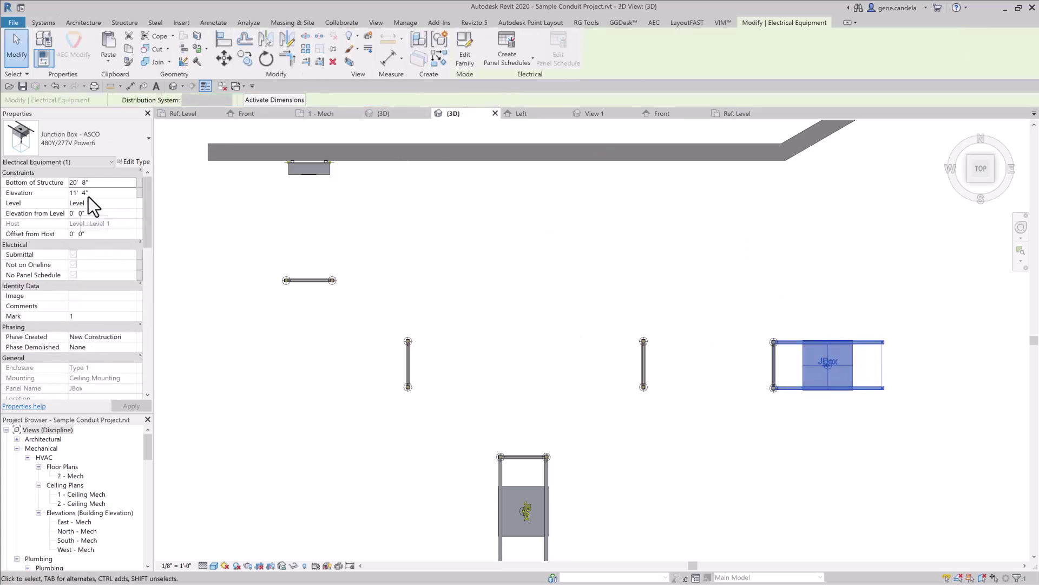
pyautogui.click(642, 368)
pyautogui.press('Escape')
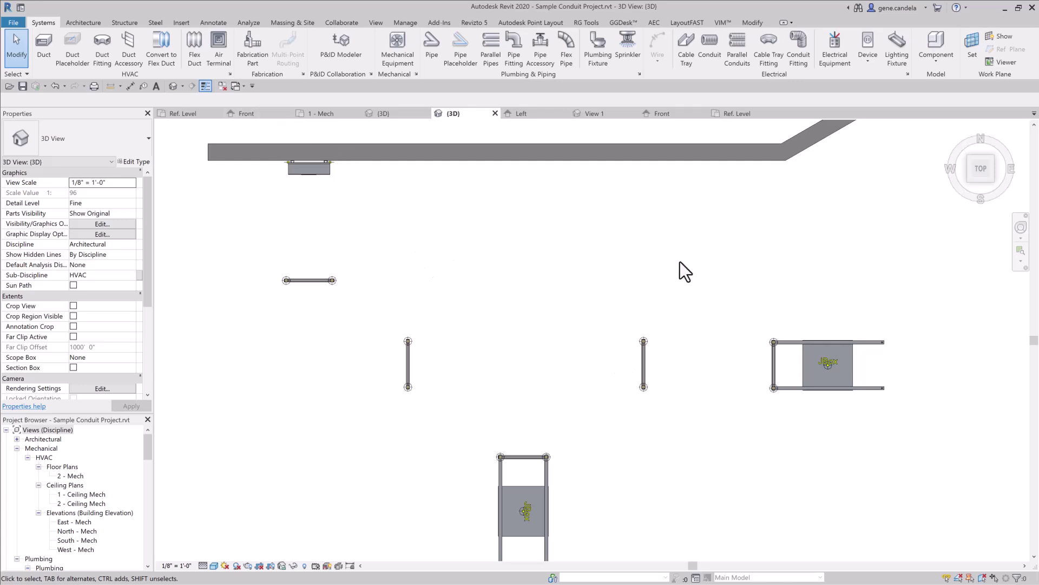
# Start the Conduit command and accept Center horizontal justification, 0' - 0" offset and Bottom vertical justification
pyautogui.click(706, 60)
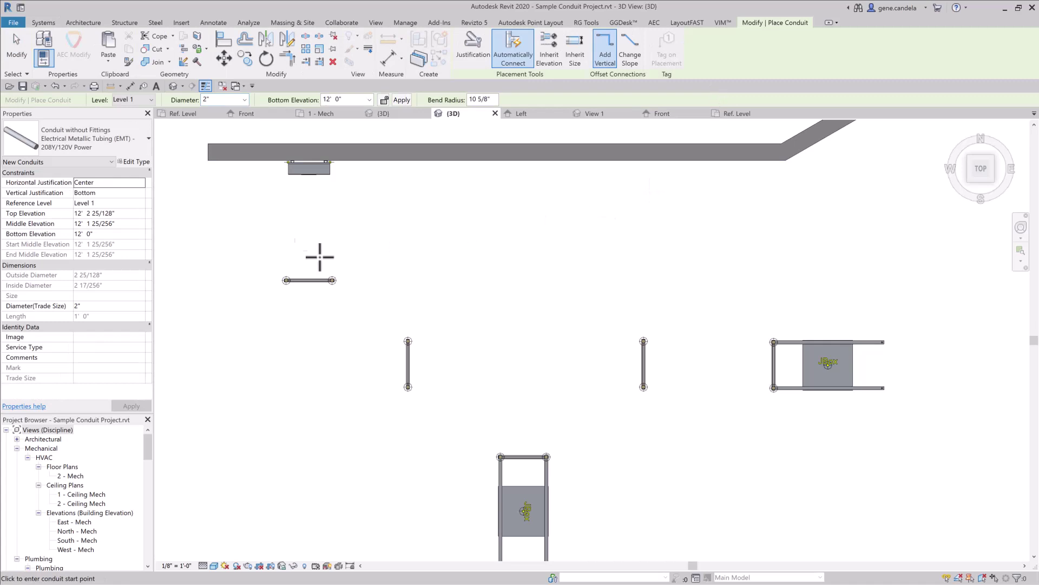
pyautogui.press('Escape')
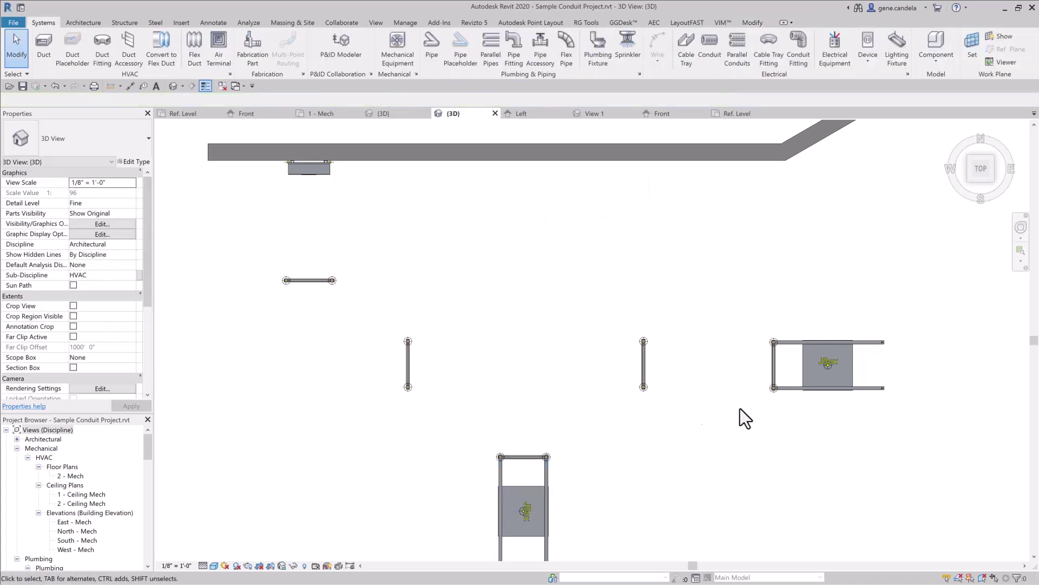
pyautogui.click(710, 52)
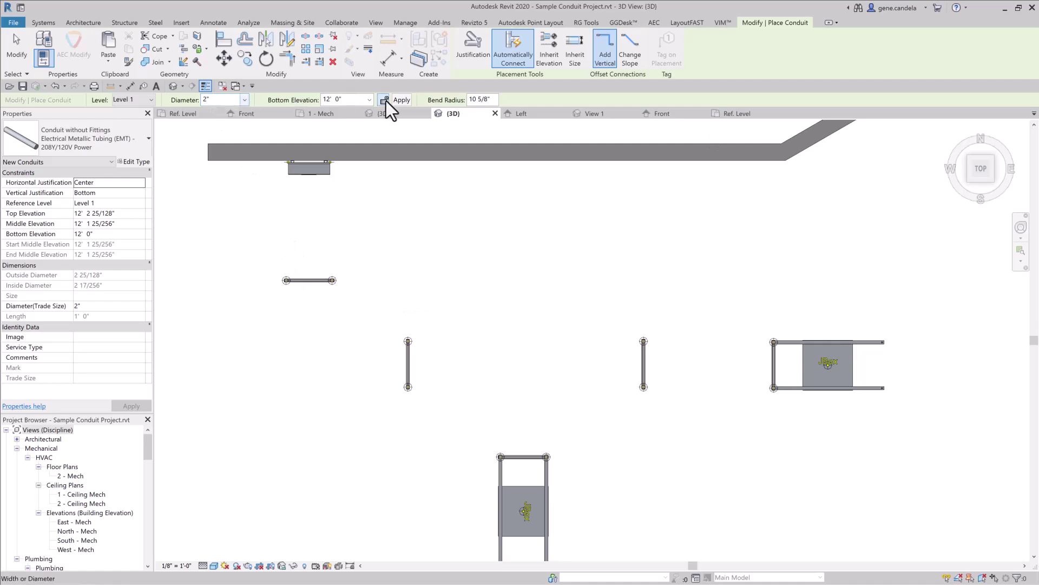
pyautogui.click(476, 51)
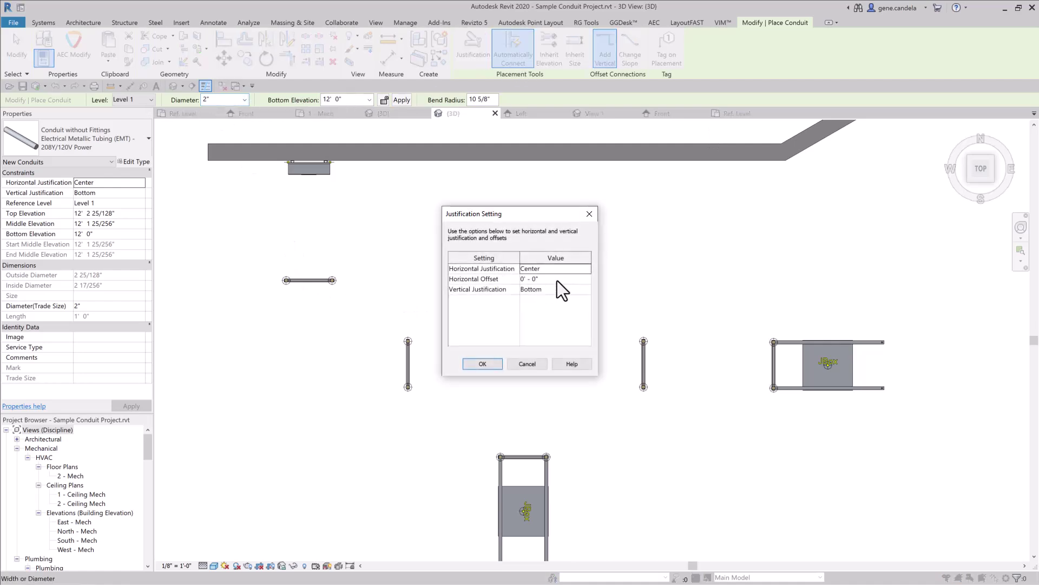
pyautogui.click(481, 363)
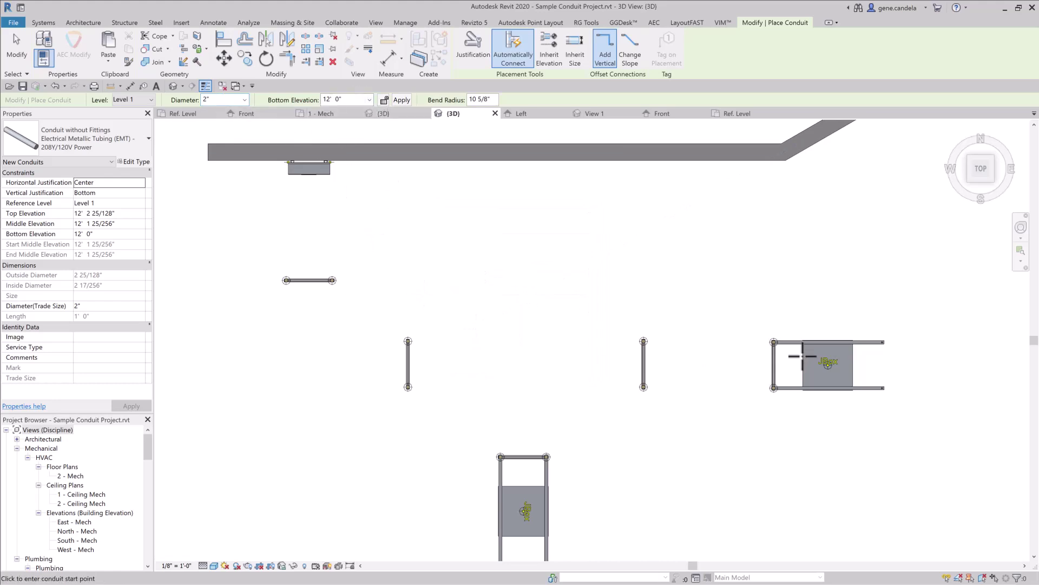
# Draw a 2" conduit at 12' 0" bottom elevation from the junction box about 19' across the racks, then about 7' 4" to the wall panel
pyautogui.click(803, 351)
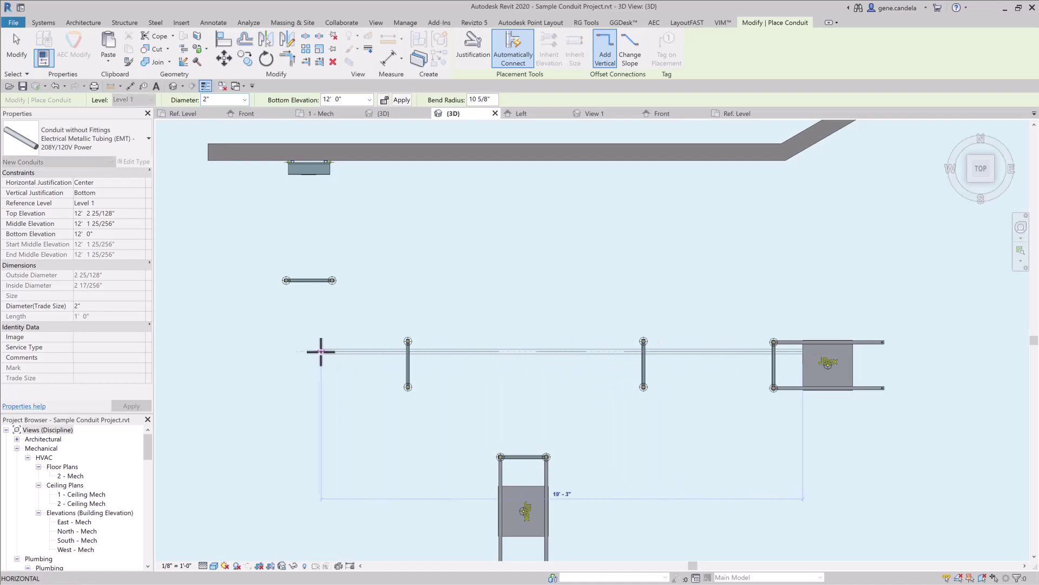
pyautogui.click(326, 351)
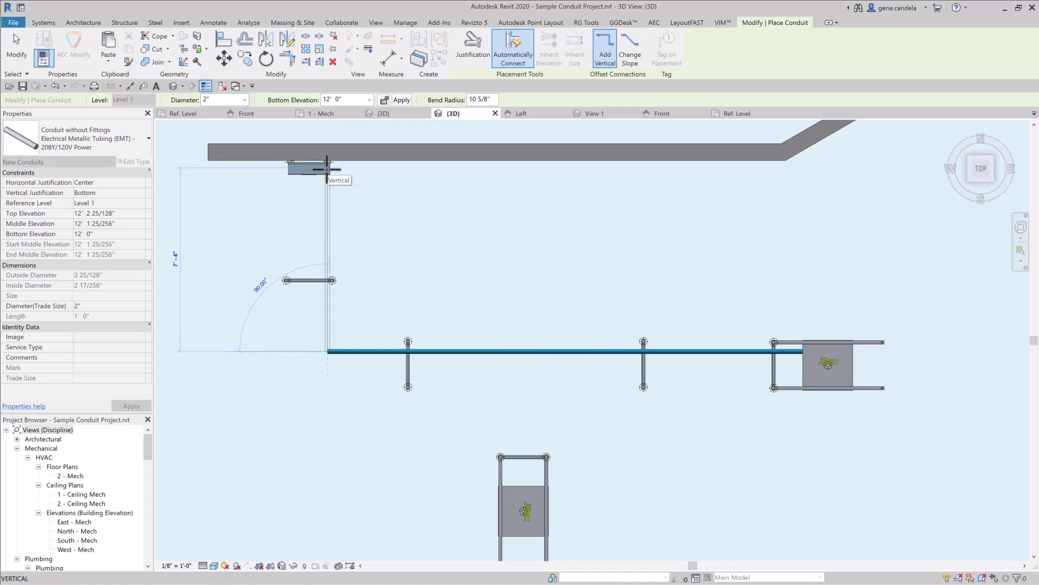
pyautogui.click(327, 169)
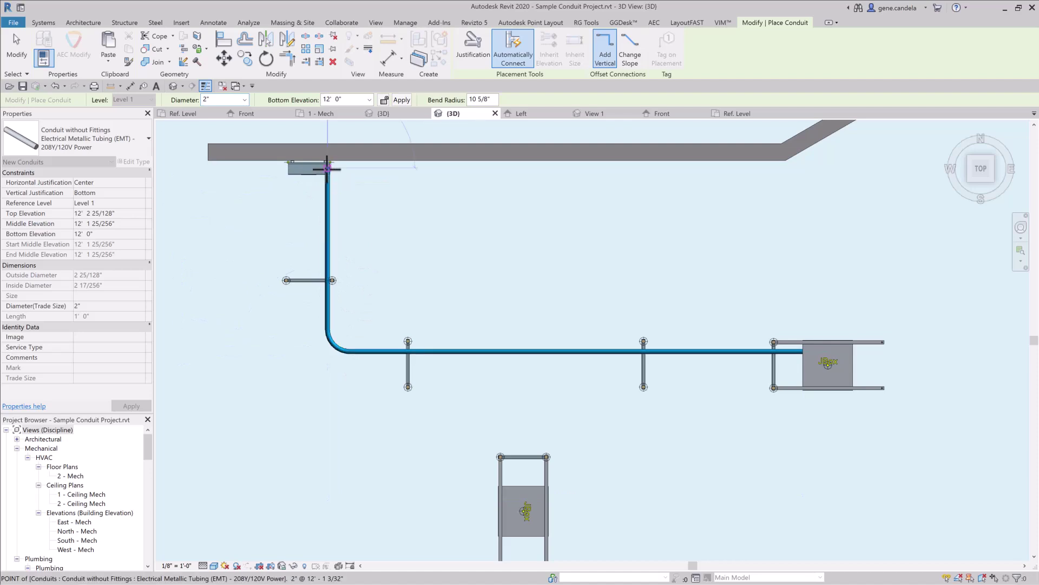
# Drop the conduit at the wall panel to a 6' 6" bottom elevation and nudge its north-south run slightly west
pyautogui.click(369, 100)
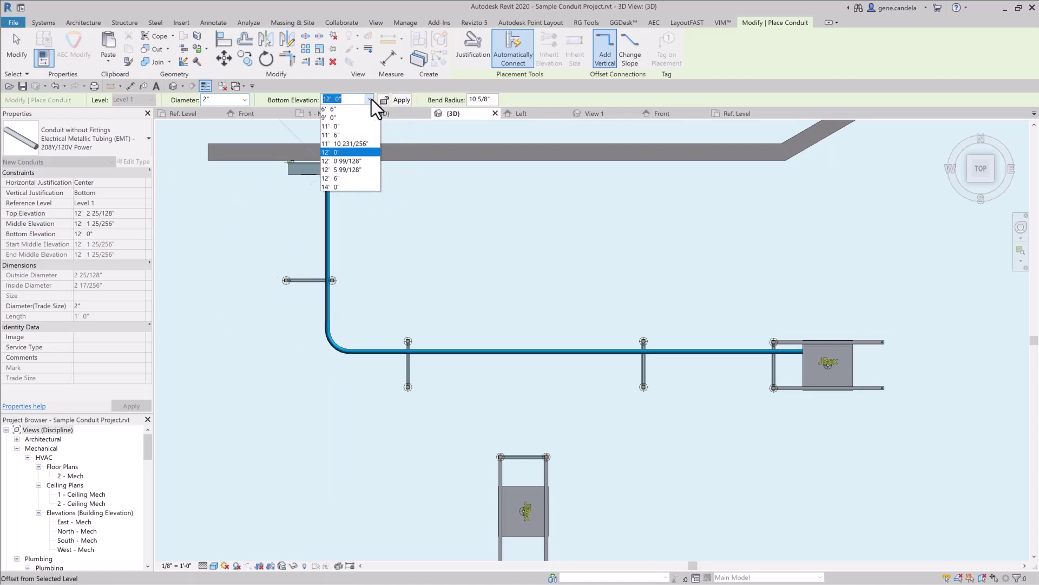
pyautogui.click(357, 109)
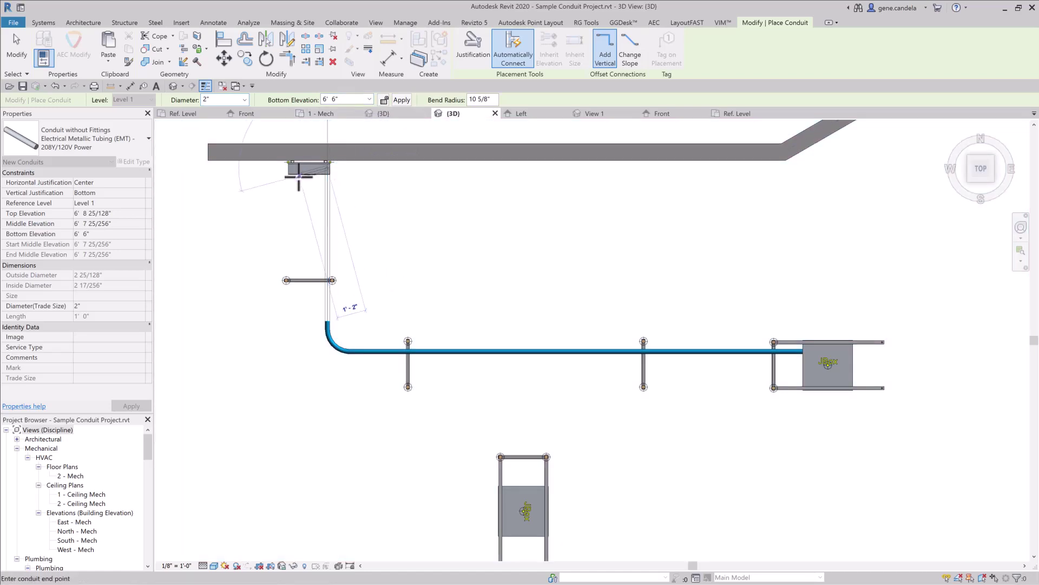
pyautogui.click(402, 101)
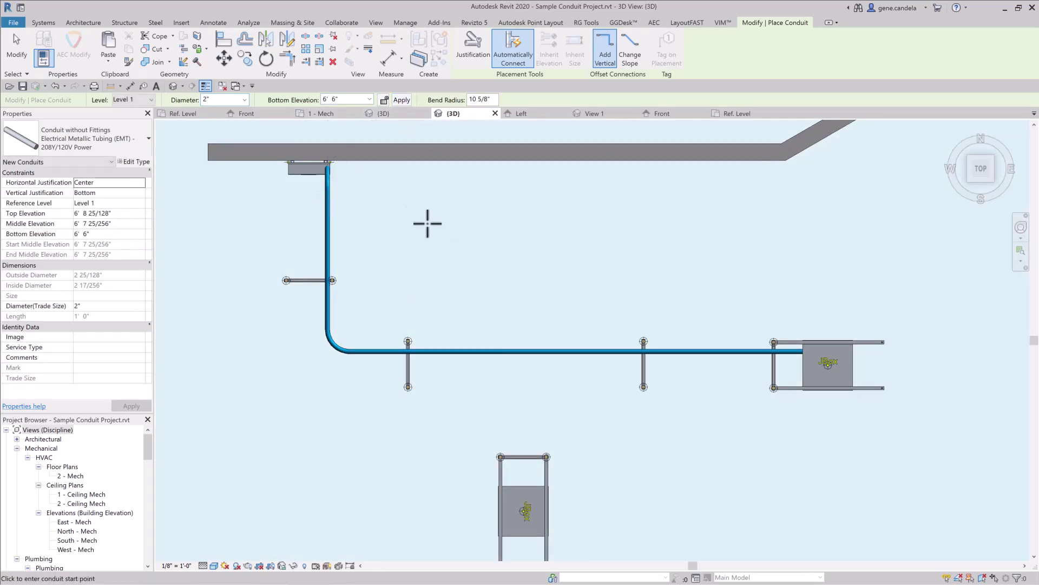
pyautogui.press('Escape')
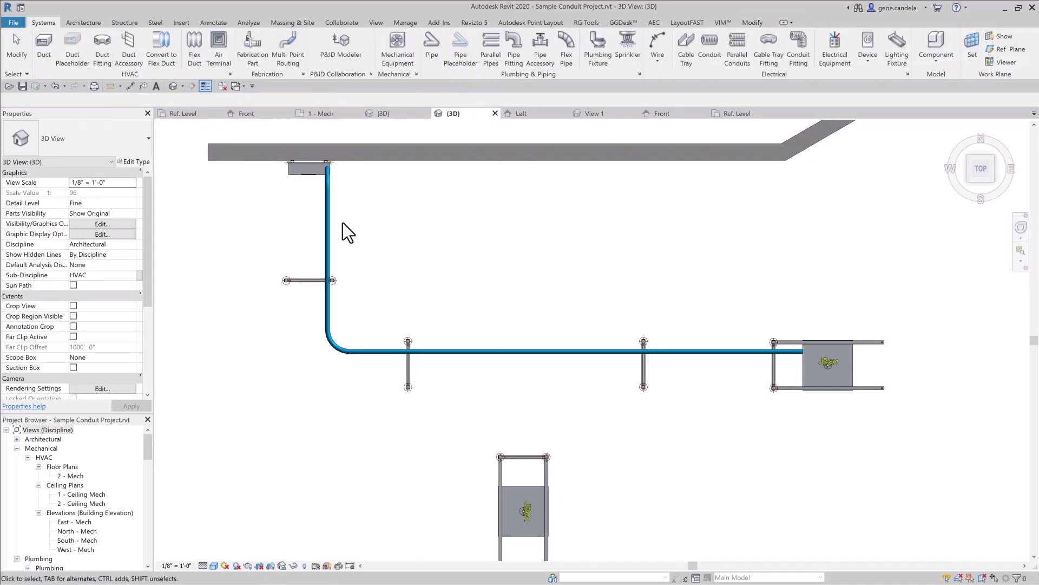
pyautogui.click(343, 223)
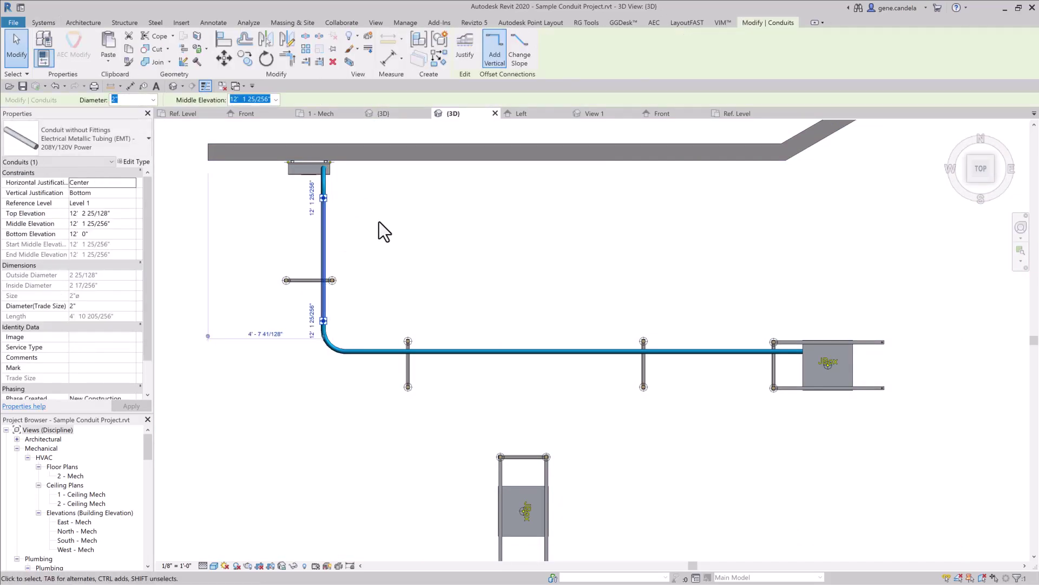
pyautogui.click(379, 221)
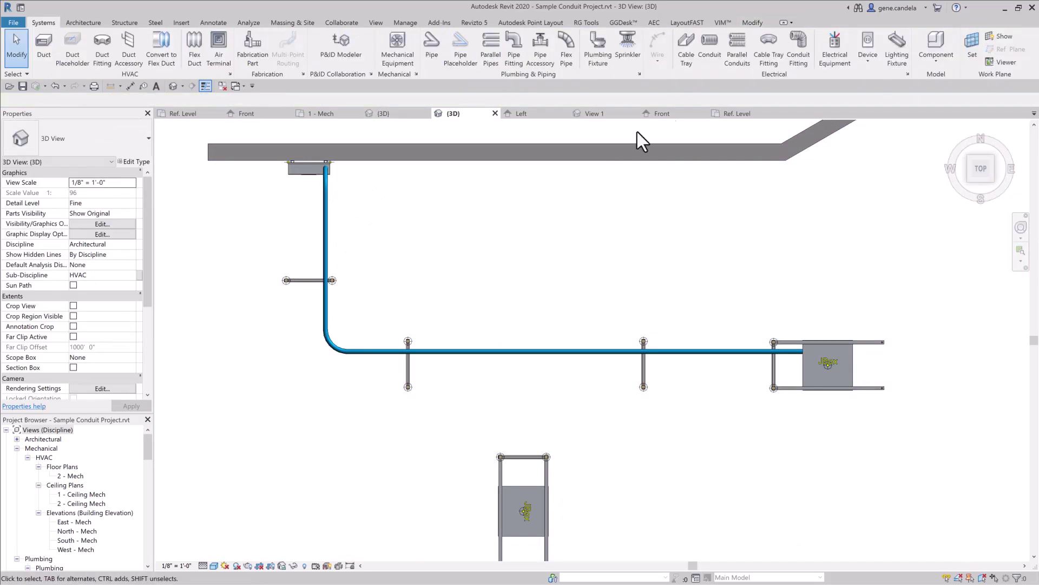
# Draw a second 2" conduit at 12' 0" bottom elevation from the wall panel, alongside the first, then about 19' 3" to the junction box
pyautogui.click(708, 52)
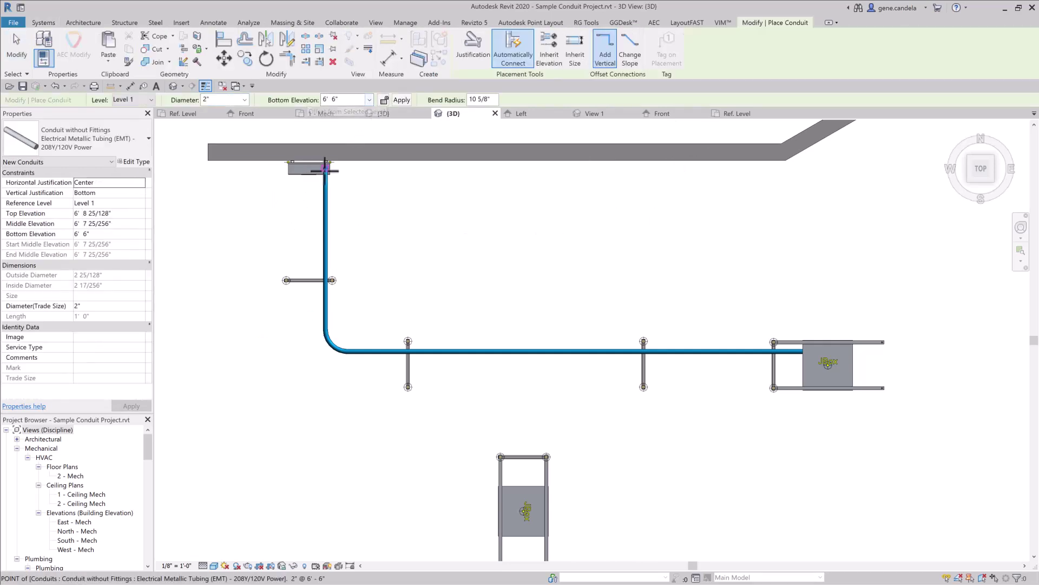
pyautogui.click(315, 170)
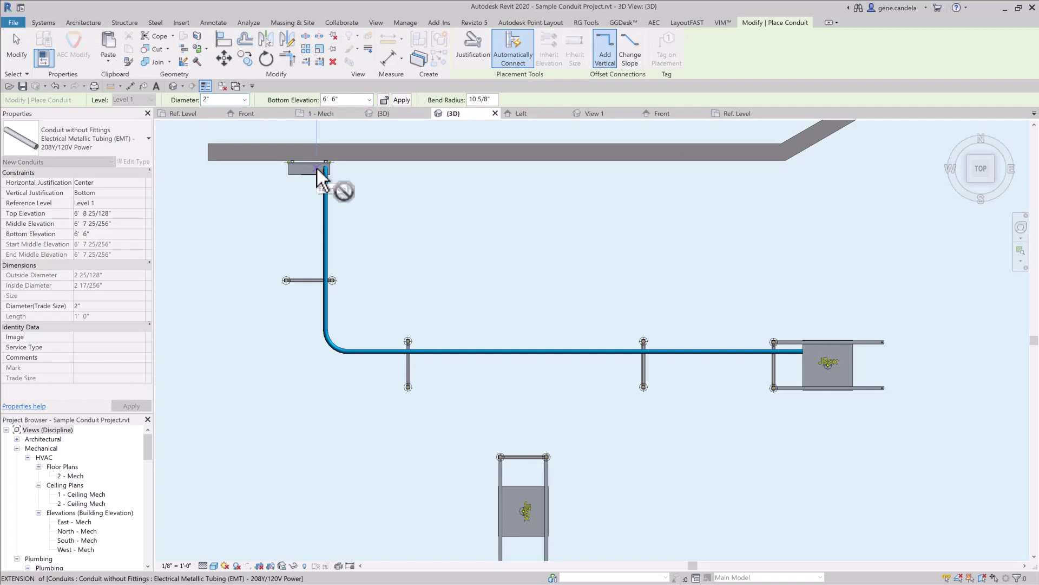
pyautogui.click(369, 100)
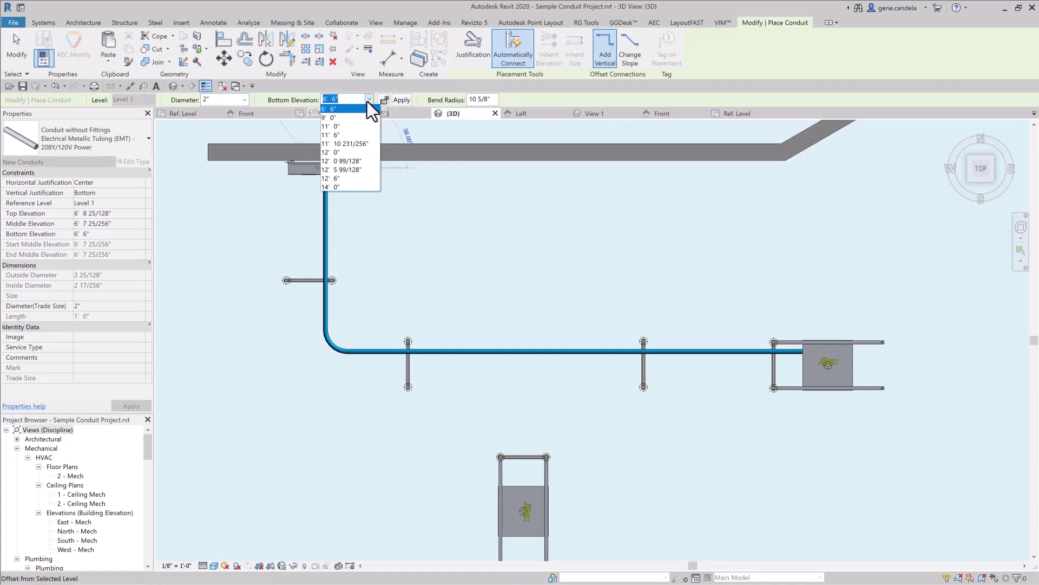
pyautogui.click(415, 94)
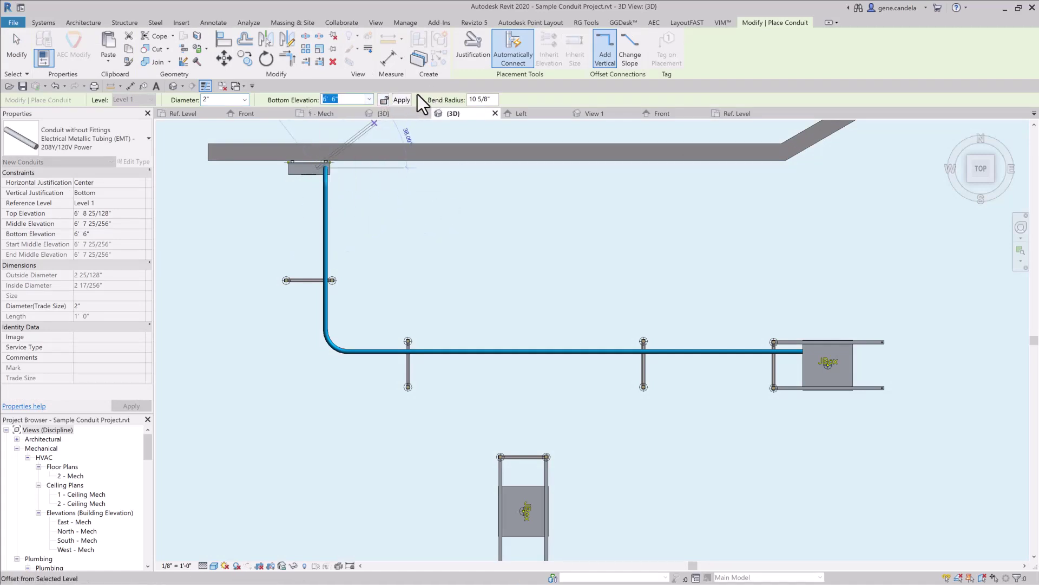
pyautogui.click(370, 100)
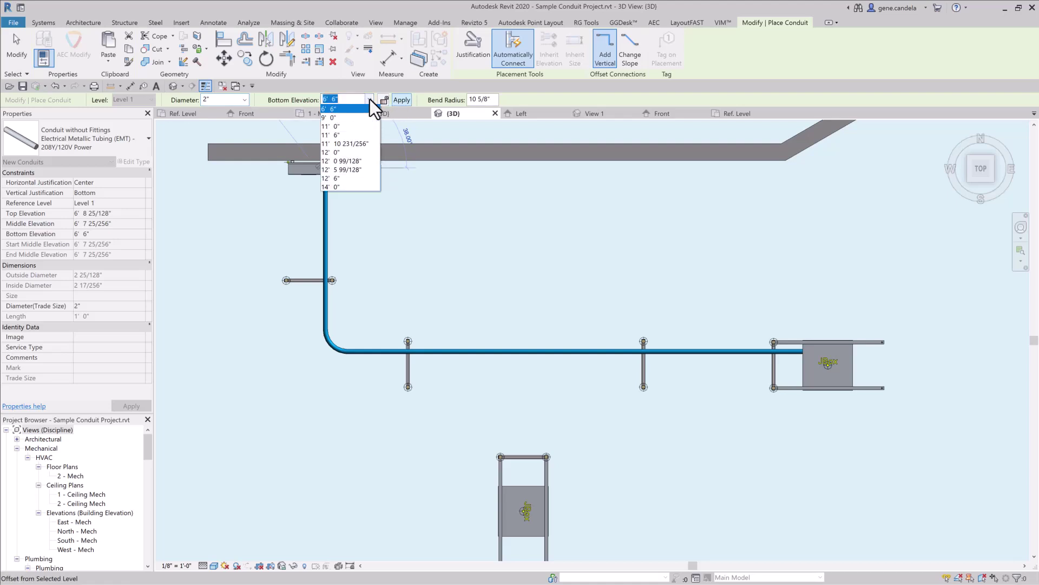
pyautogui.click(334, 153)
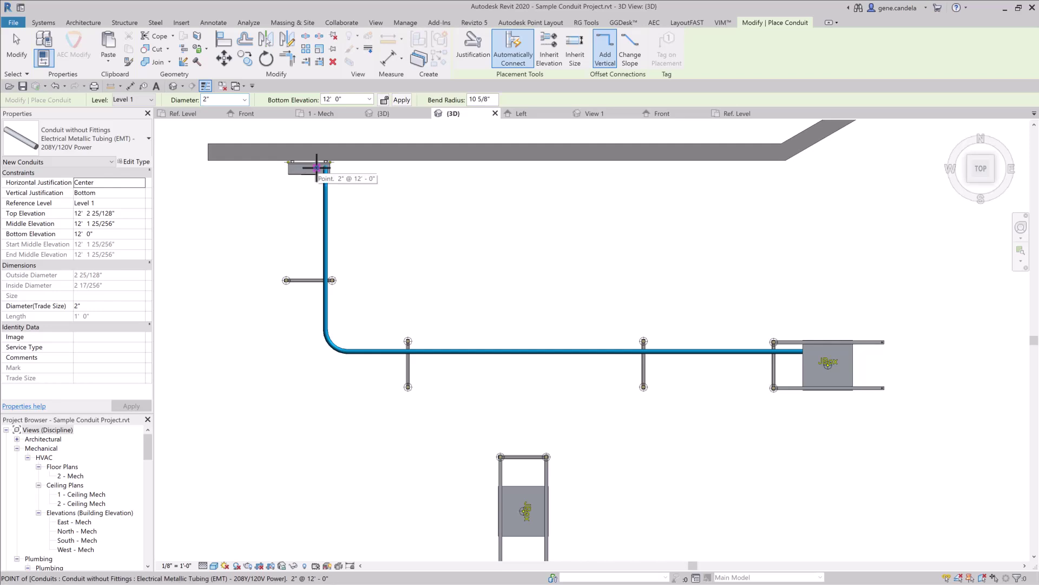
pyautogui.click(317, 168)
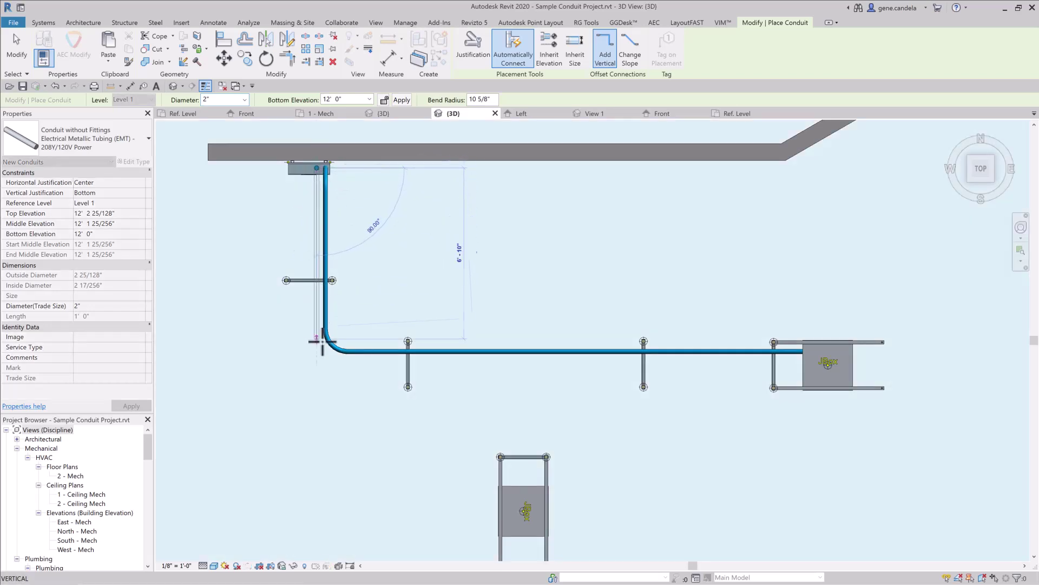
pyautogui.click(317, 359)
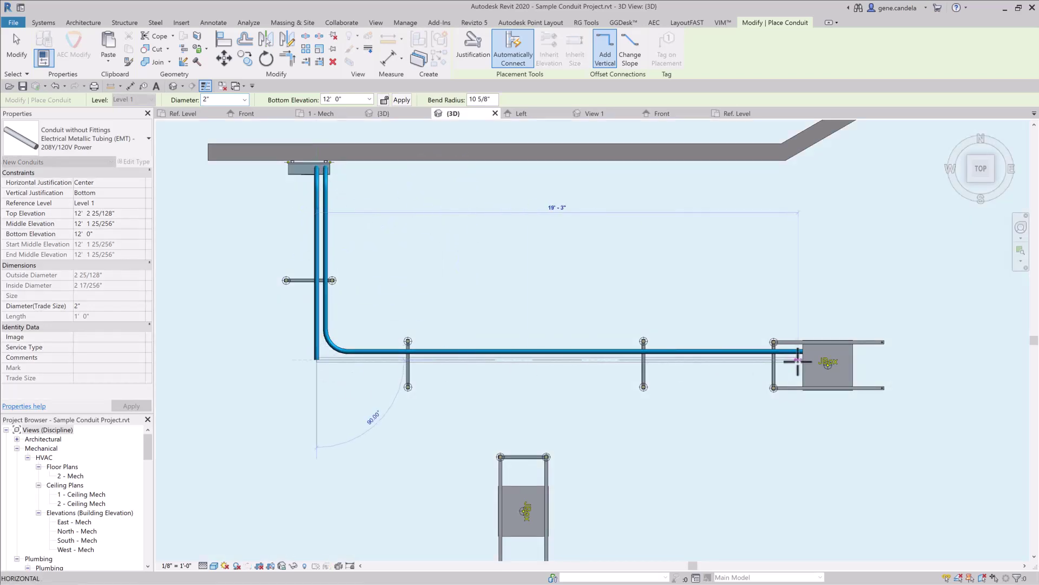
pyautogui.click(803, 360)
pyautogui.press('Escape')
pyautogui.press('Escape')
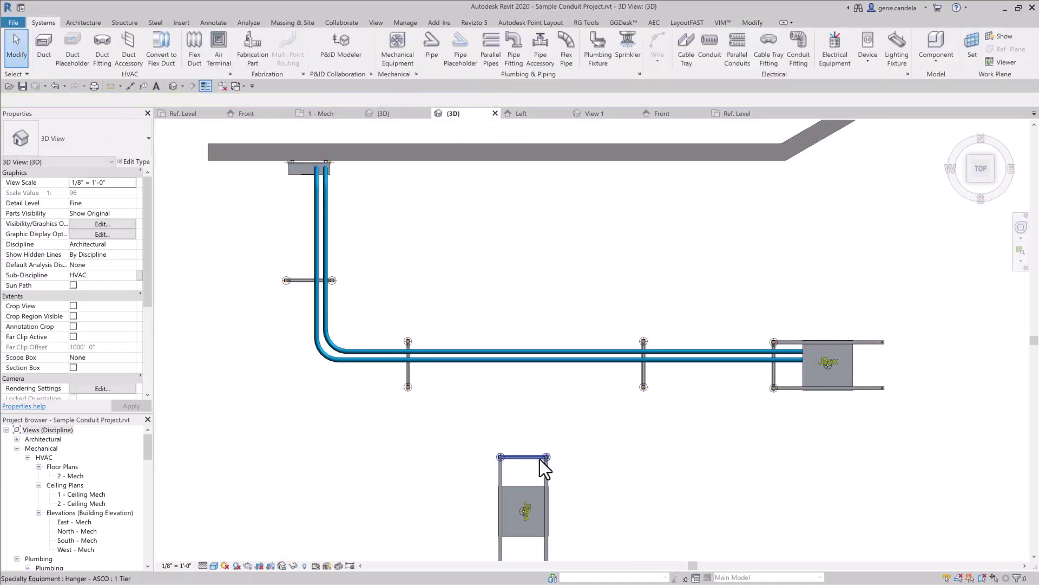
# Create a similar 2" conduit from the southern junction box up to the existing runs, about 9' 2" west, then about 8' to the wall panel
pyautogui.click(528, 486)
pyautogui.press('Escape')
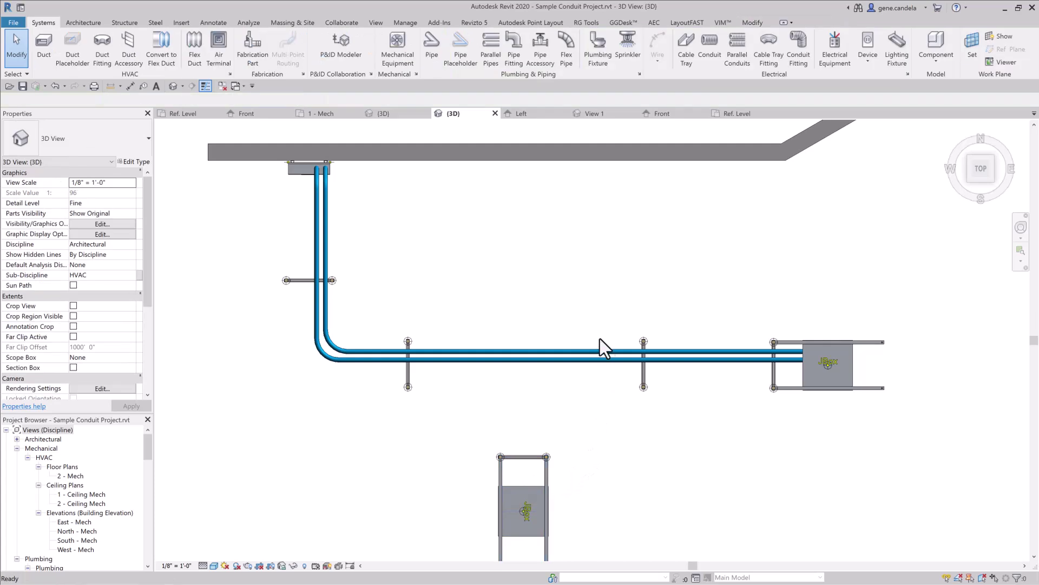
pyautogui.click(611, 350)
pyautogui.rightClick(612, 350)
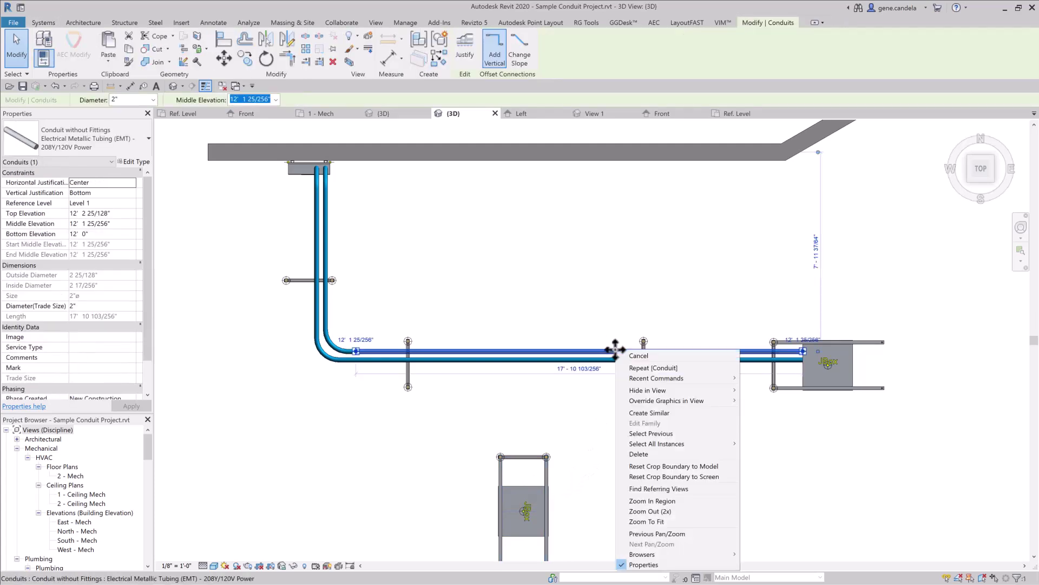
pyautogui.click(664, 414)
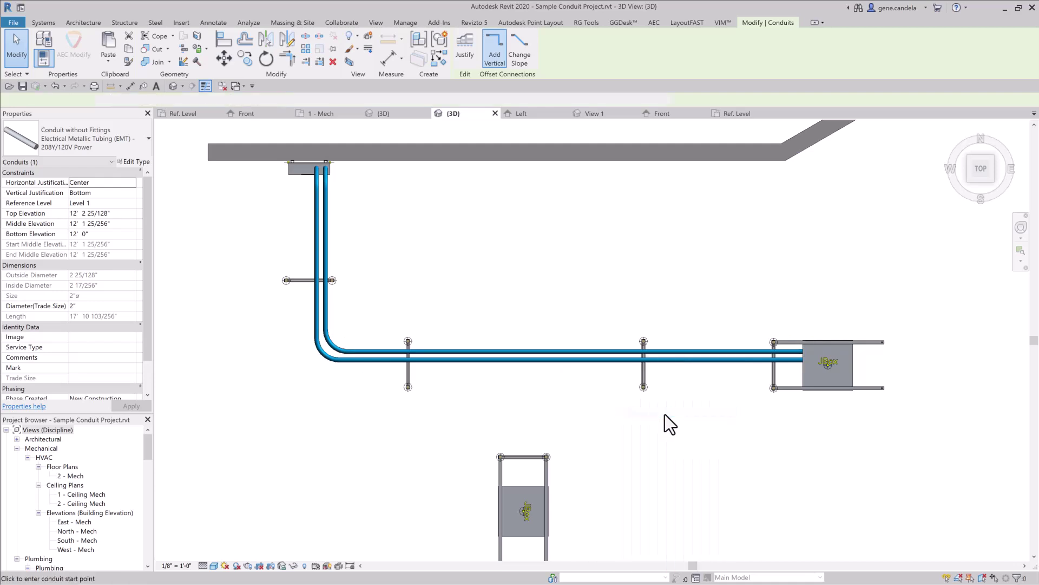
pyautogui.click(537, 486)
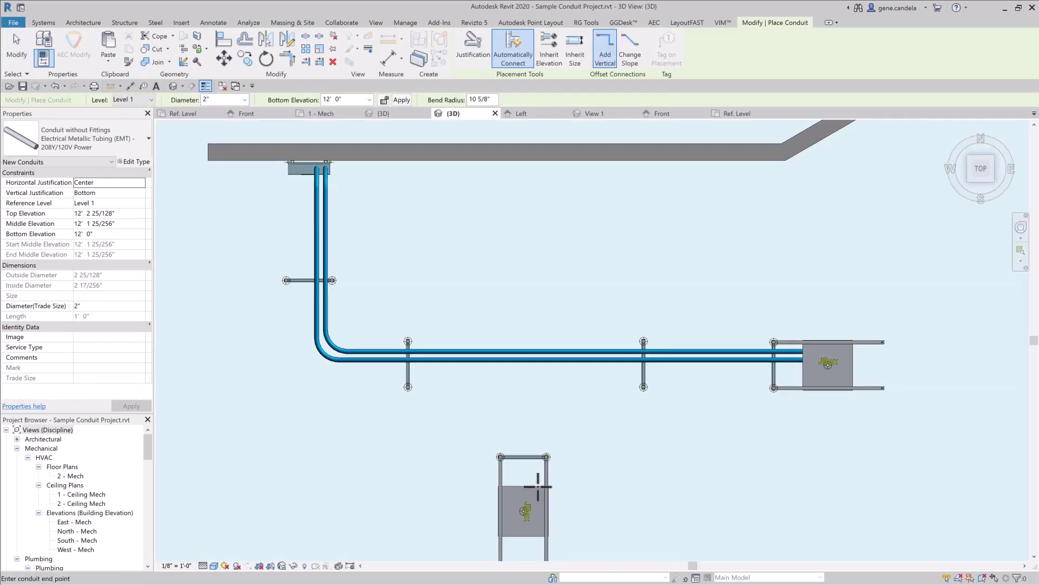
pyautogui.click(536, 371)
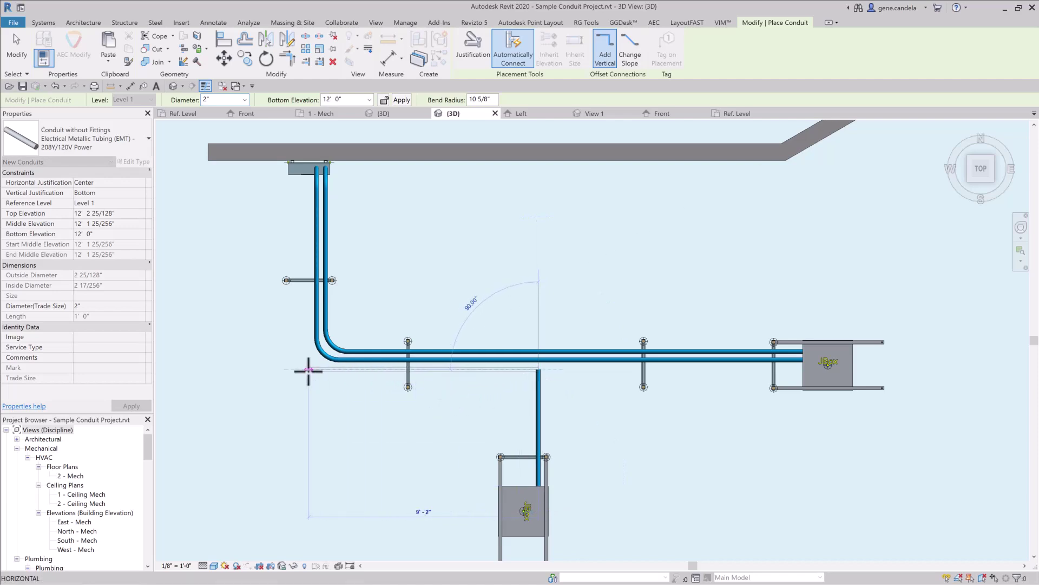
pyautogui.click(309, 370)
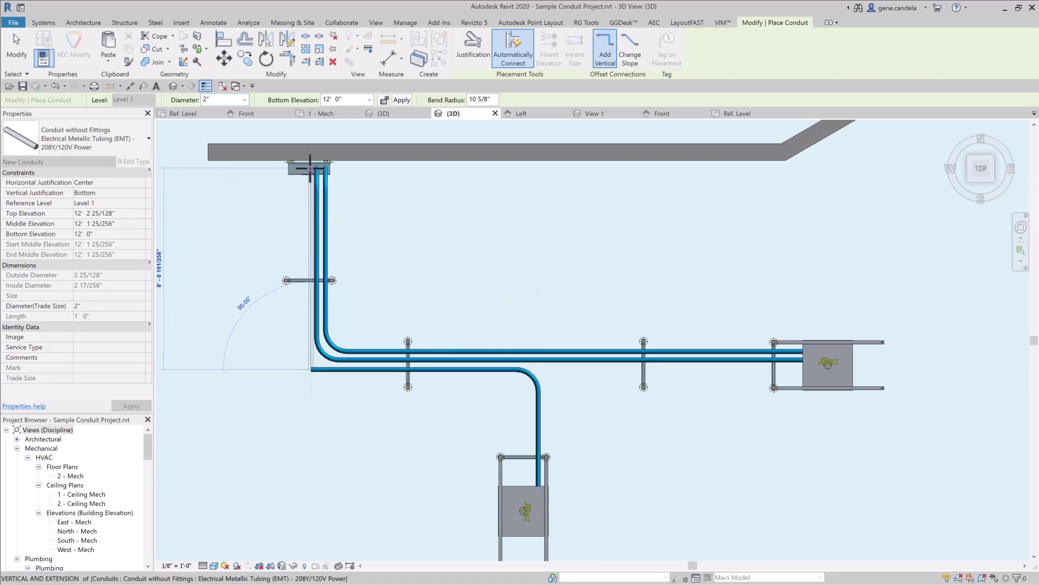
pyautogui.click(311, 169)
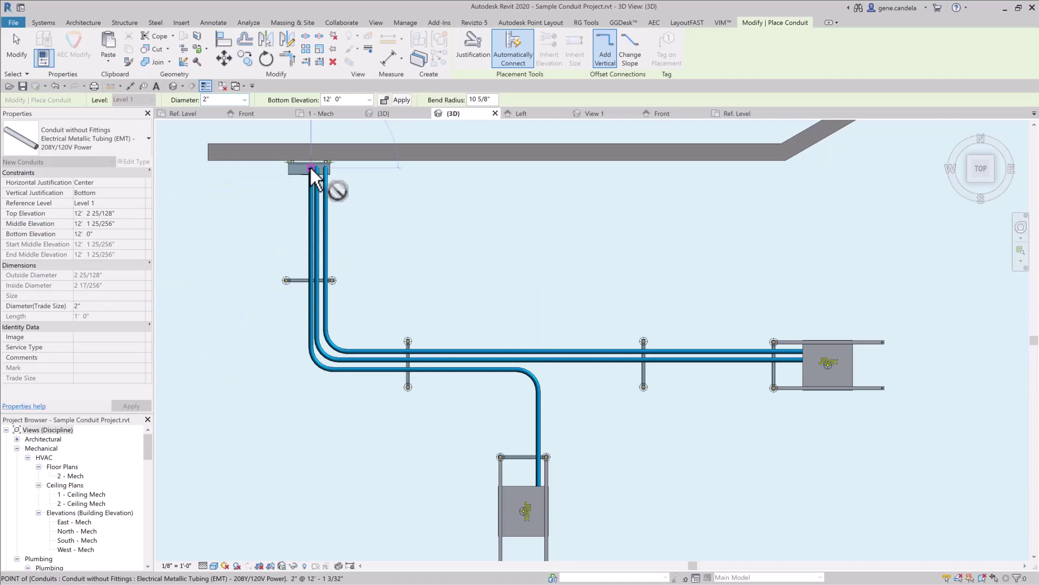
# Drop the third conduit at the wall panel to a 6' 6" bottom elevation and nudge its panel run slightly west
pyautogui.click(370, 100)
pyautogui.click(341, 151)
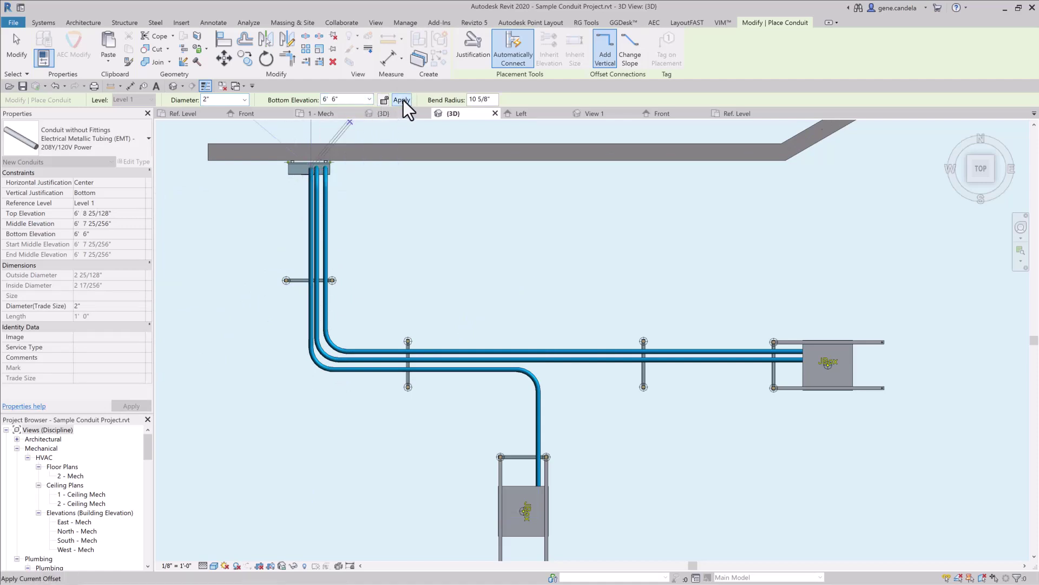
pyautogui.click(403, 100)
pyautogui.press('Escape')
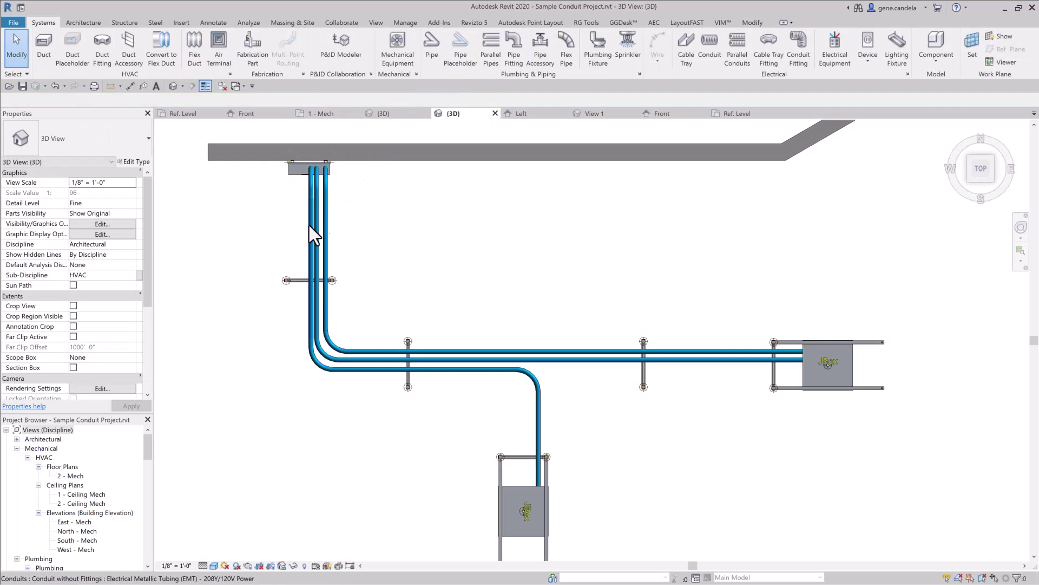
pyautogui.click(310, 225)
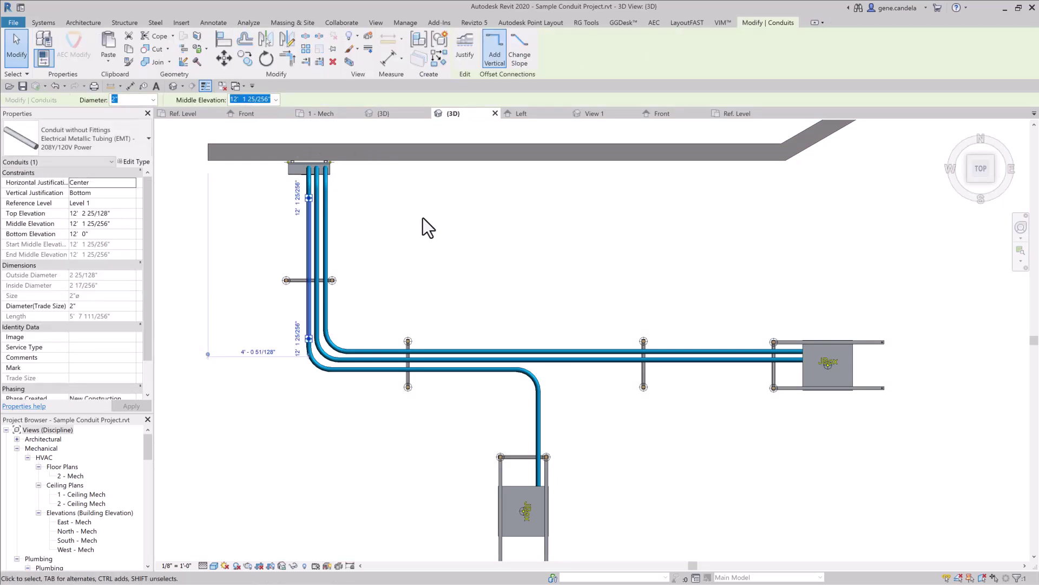
pyautogui.press('Escape')
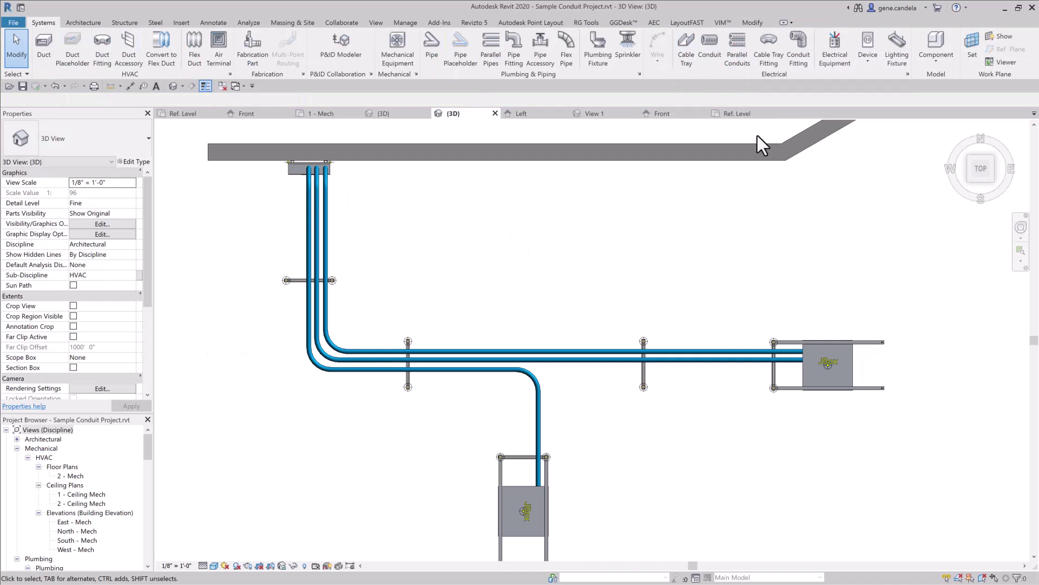
# Create parallel conduits from the whole third run with Same Bend Radius, horizontal number 3 and horizontal offset 0' 4", and inspect the outermost conduit
pyautogui.click(734, 48)
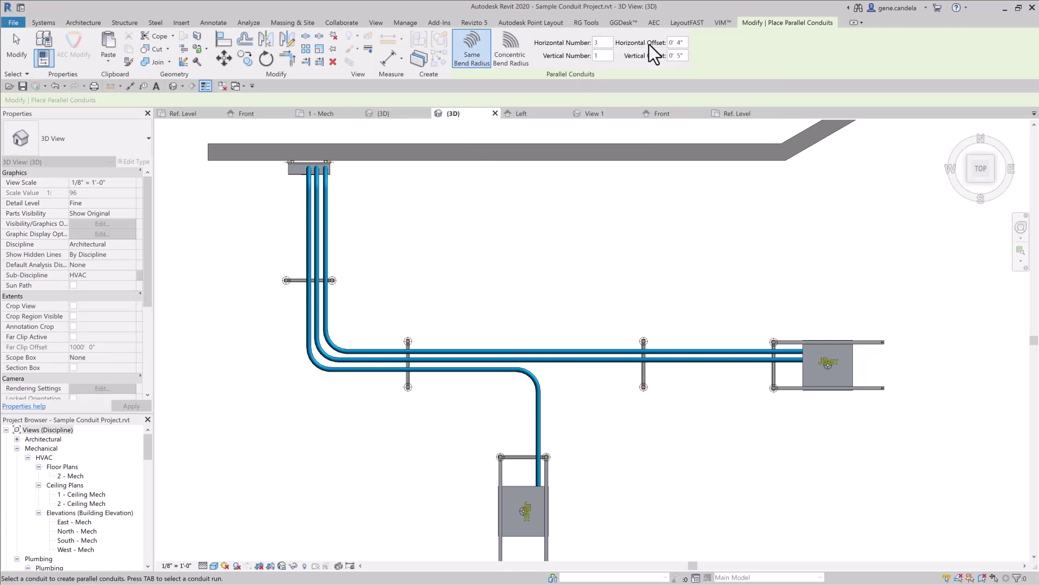
pyautogui.press('Tab')
pyautogui.click(539, 449)
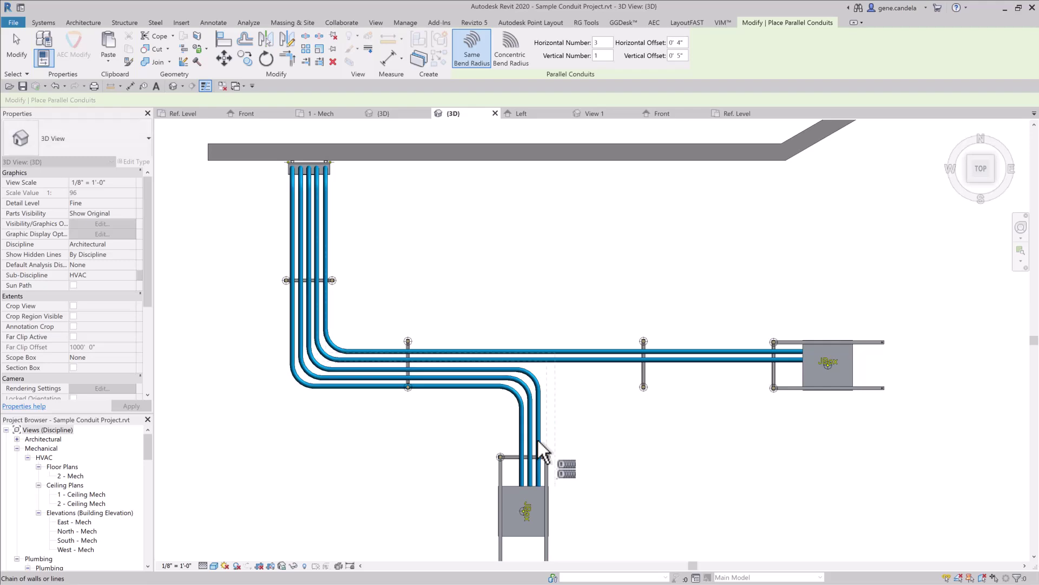
pyautogui.press('Escape')
pyautogui.click(472, 388)
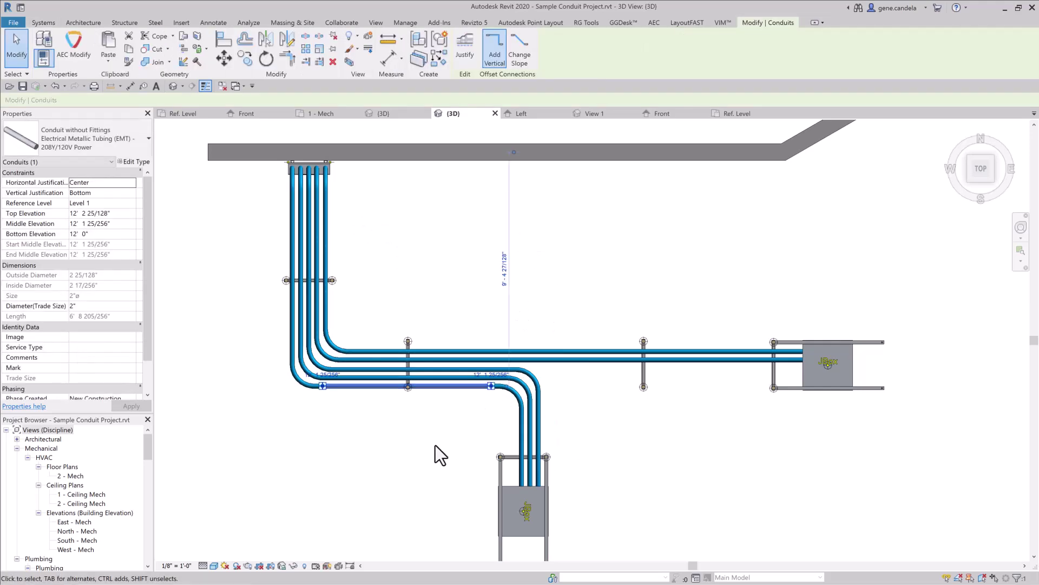
pyautogui.keyDown('shift'); pyautogui.moveTo(434, 454); pyautogui.dragTo(877, 228, button='middle'); pyautogui.keyUp('shift')
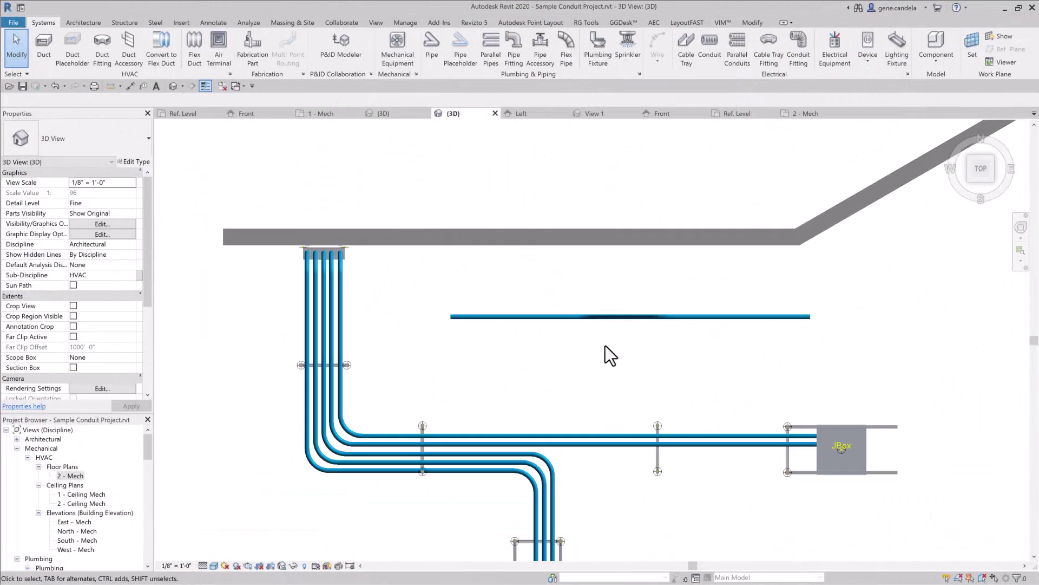
# Show the active work plane in the 3D view and bring the whole plane around the conduit layout into view
pyautogui.scroll(-3, 605, 345)
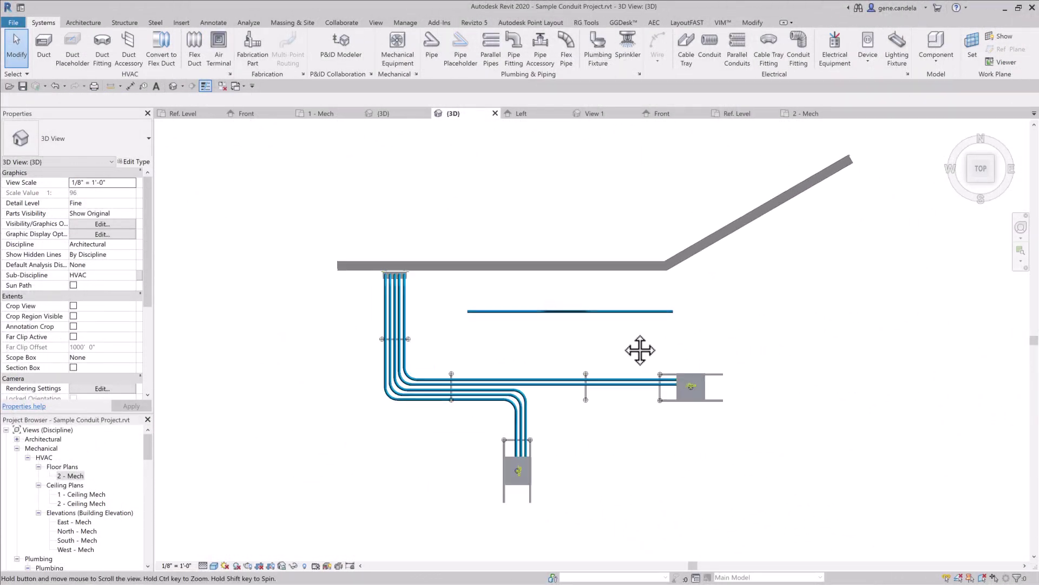
pyautogui.moveTo(701, 353); pyautogui.dragTo(658, 349, button='middle')
pyautogui.moveTo(737, 282); pyautogui.dragTo(711, 280, button='middle')
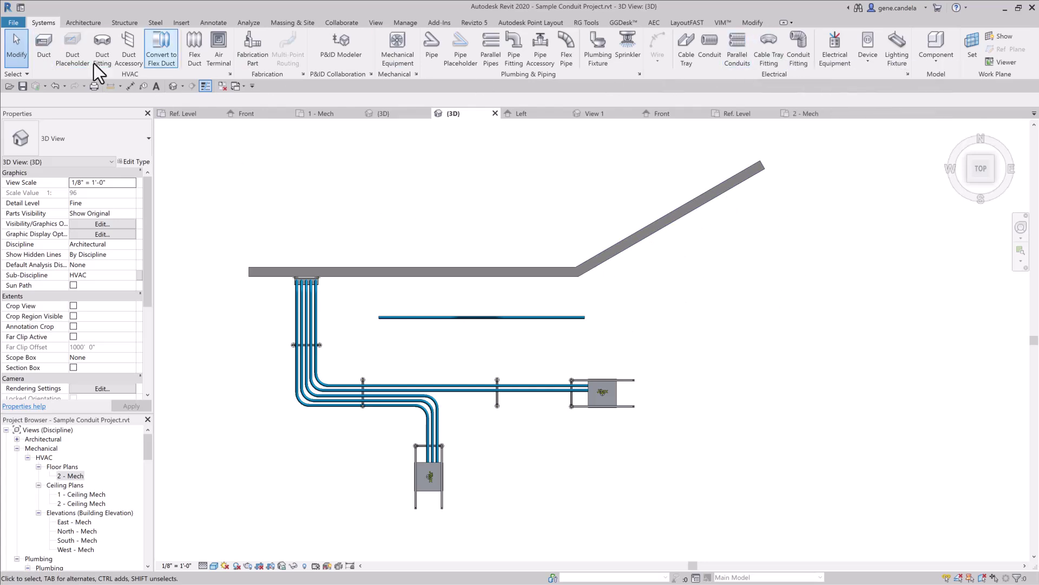
pyautogui.click(83, 22)
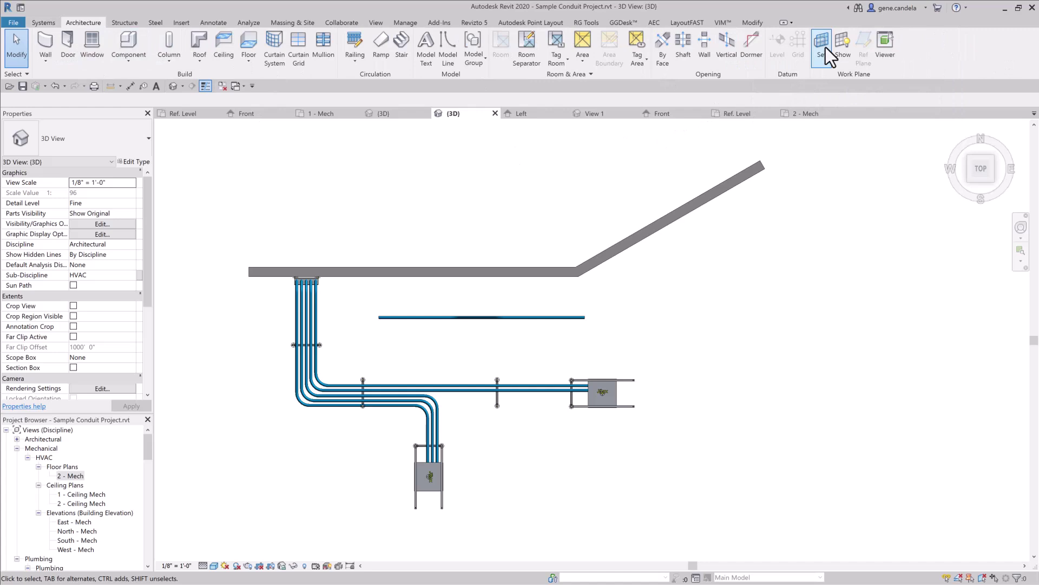
pyautogui.click(842, 46)
pyautogui.scroll(-3, 788, 258)
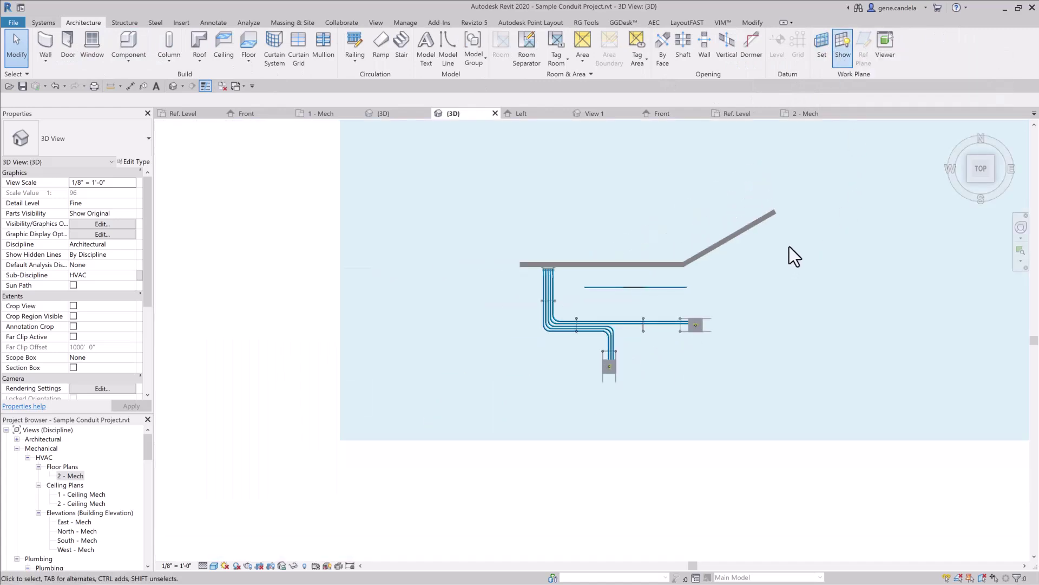
pyautogui.moveTo(717, 285); pyautogui.dragTo(660, 334, button='middle')
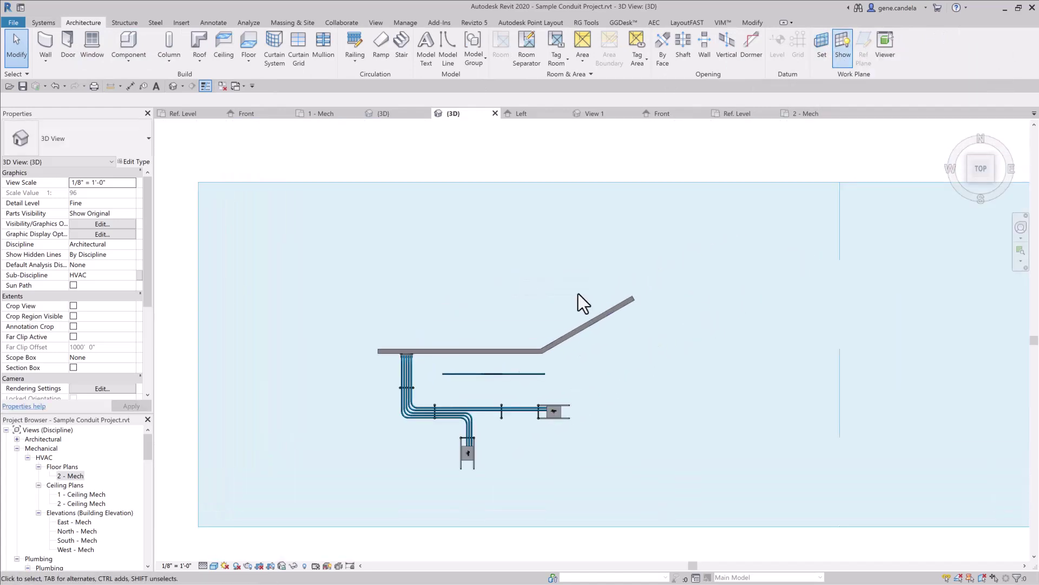
# Try a 5' grid spacing on the work plane, and restore the spacing to 100'
pyautogui.click(707, 183)
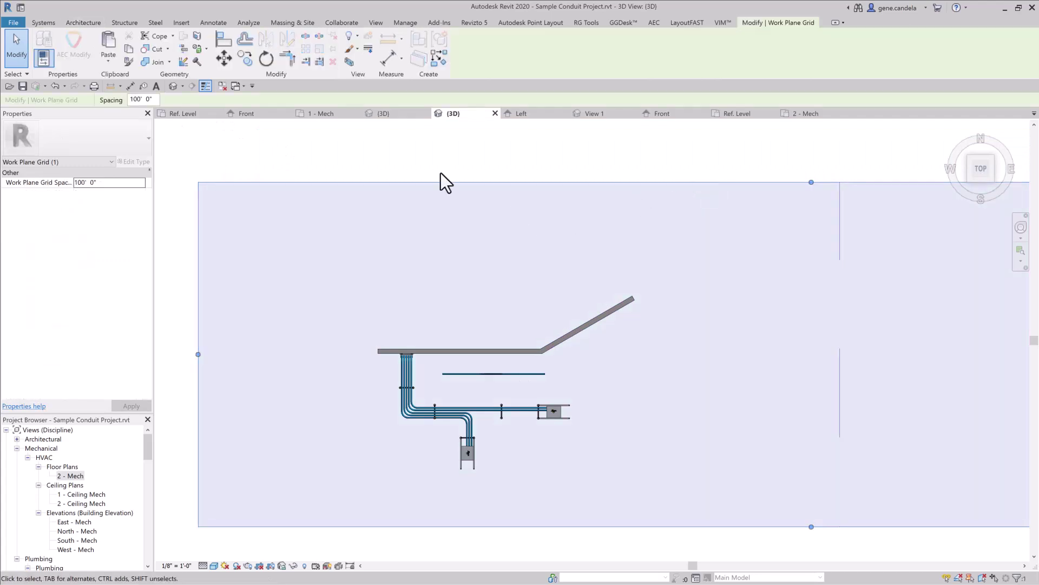
pyautogui.write('5')
pyautogui.write('100')
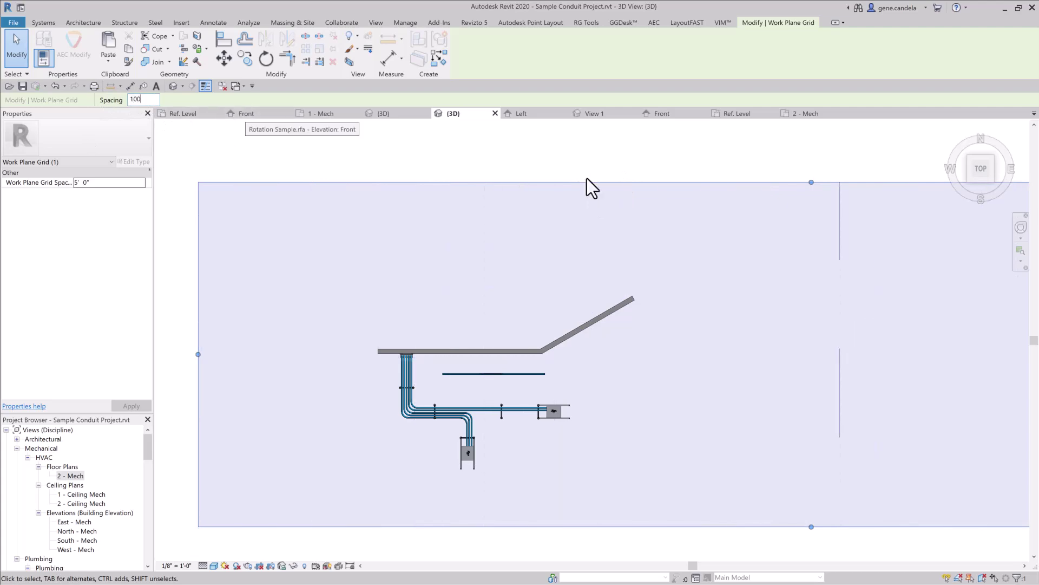
pyautogui.click(599, 161)
# Rotate the work plane grid 30° counterclockwise so it aligns with the angled wall
pyautogui.click(752, 183)
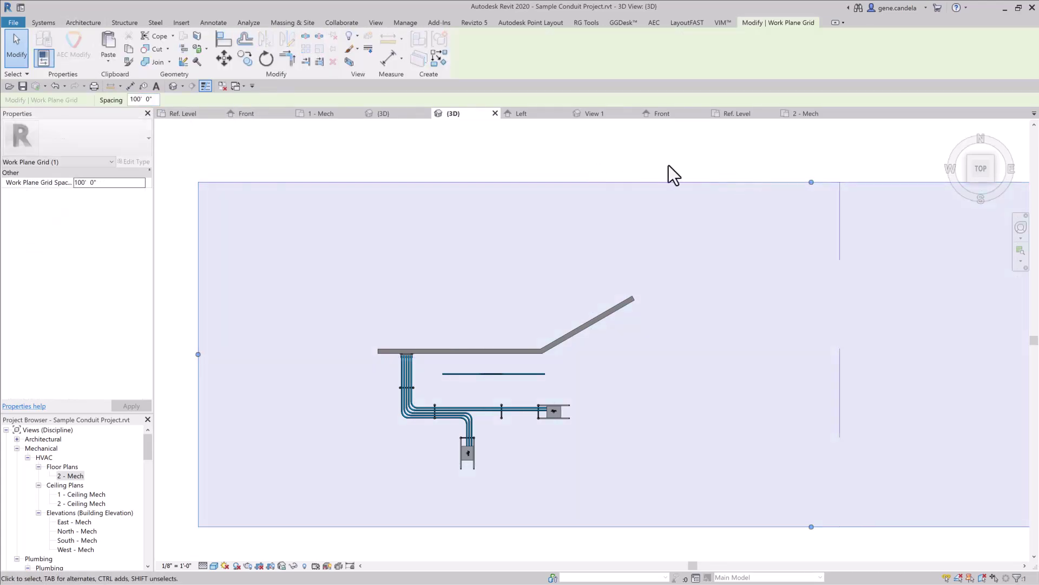
pyautogui.click(265, 59)
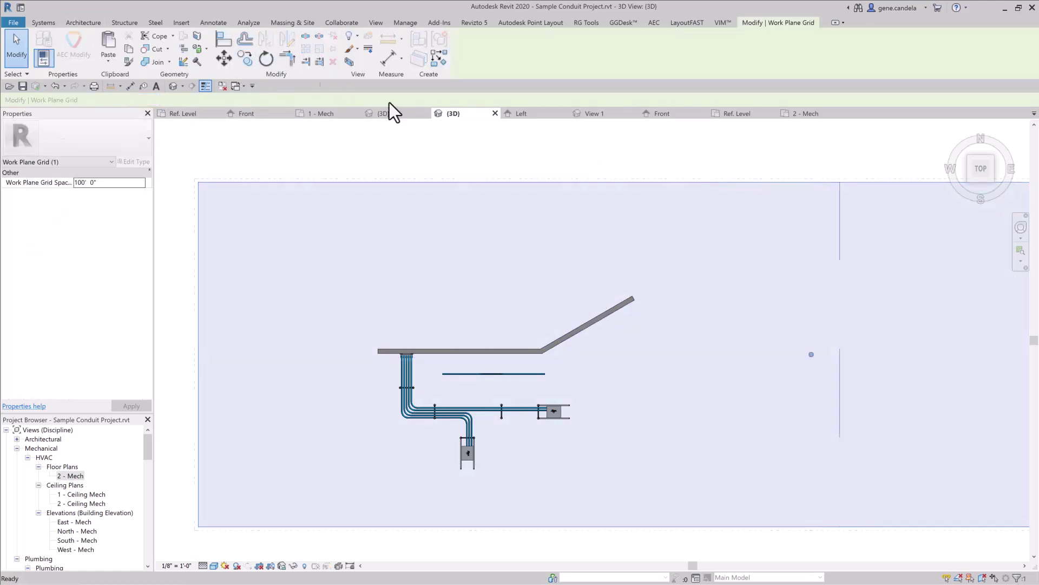
pyautogui.click(788, 168)
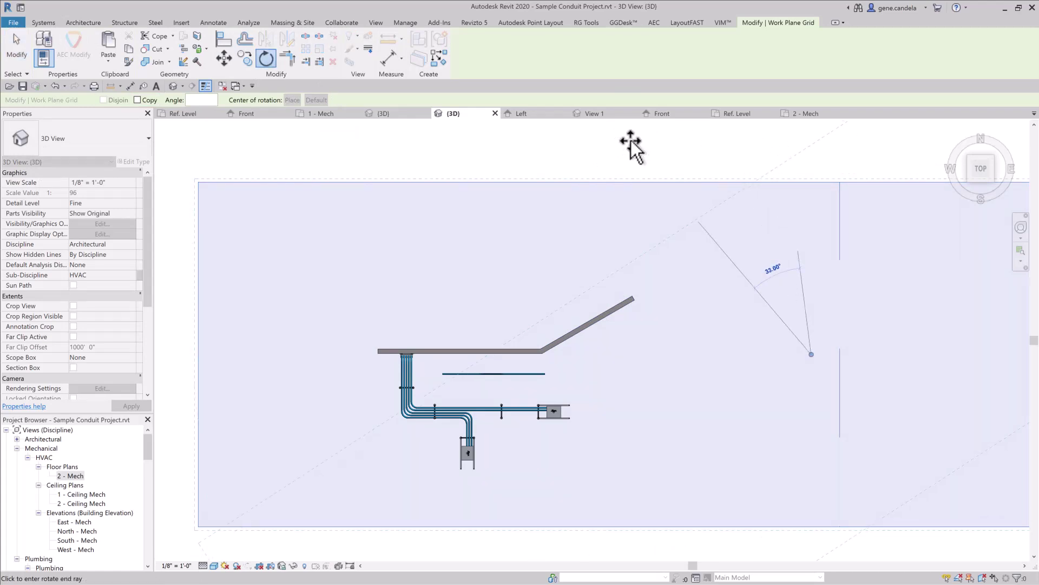
pyautogui.write('30')
pyautogui.press('Return')
pyautogui.press('Escape')
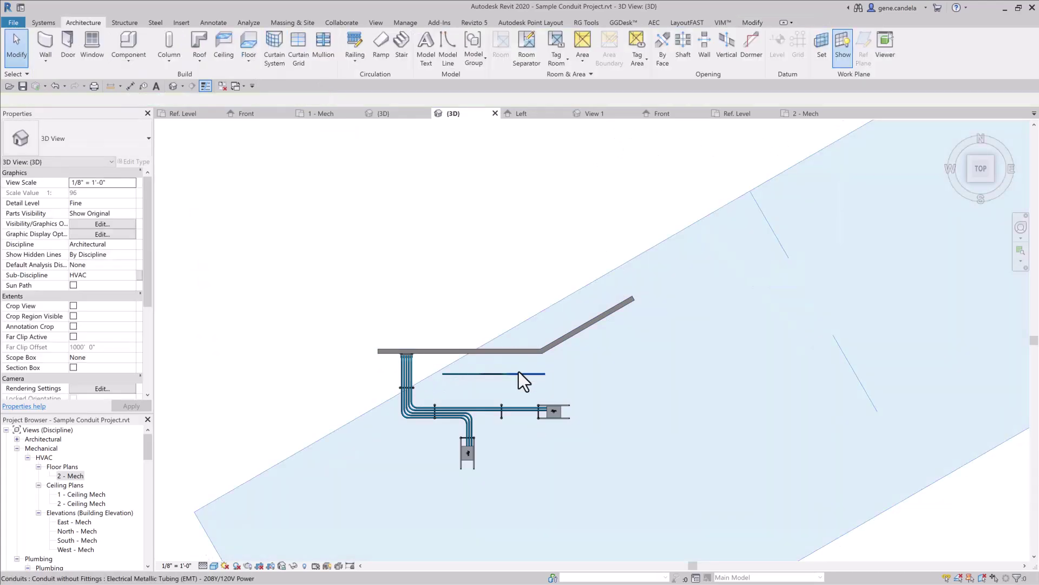
# Create a similar 2" conduit east of the angled wall, aligned to the rotated plane: about 18' 6", a 9' perpendicular leg, and a short parallel leg
pyautogui.scroll(2, 519, 372)
pyautogui.click(424, 376)
pyautogui.rightClick(425, 378)
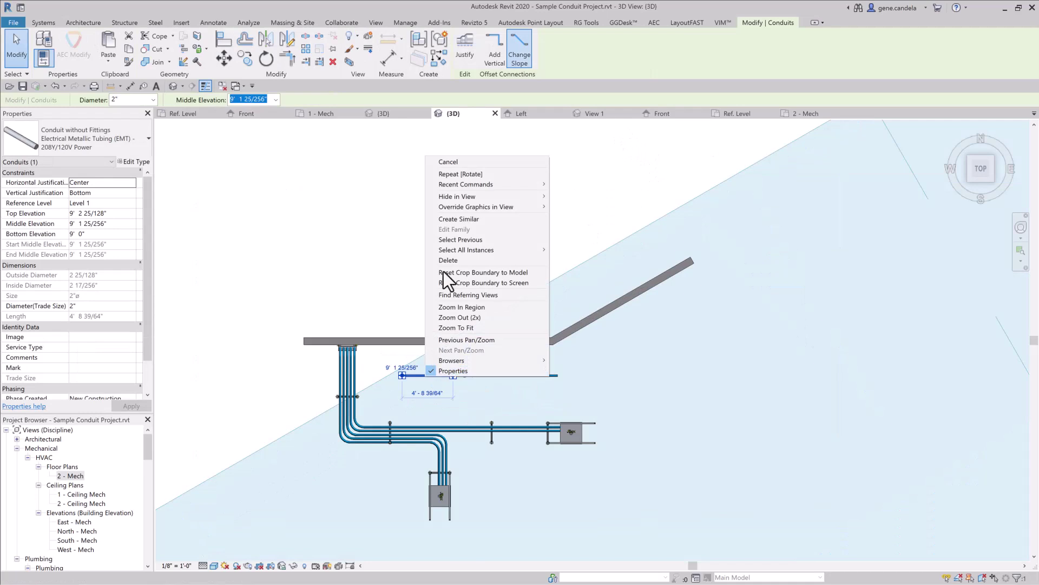
pyautogui.click(465, 219)
pyautogui.click(691, 418)
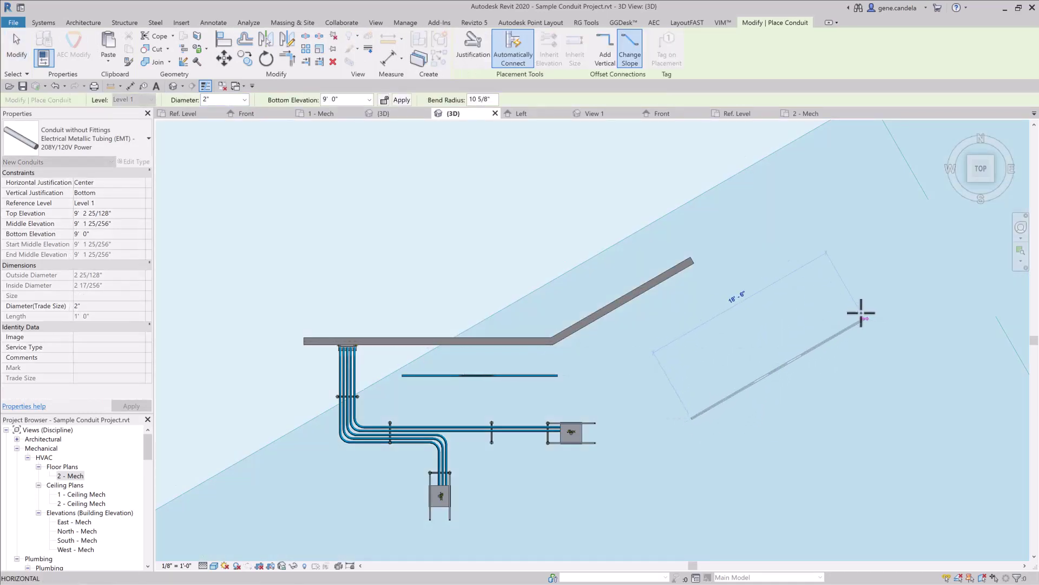
pyautogui.click(863, 314)
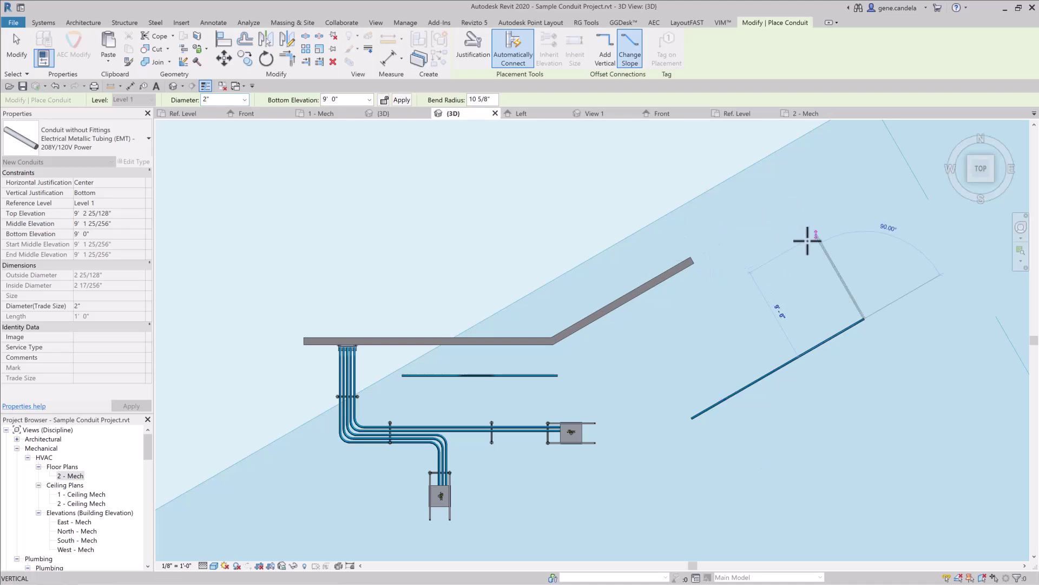
pyautogui.click(816, 234)
pyautogui.click(883, 198)
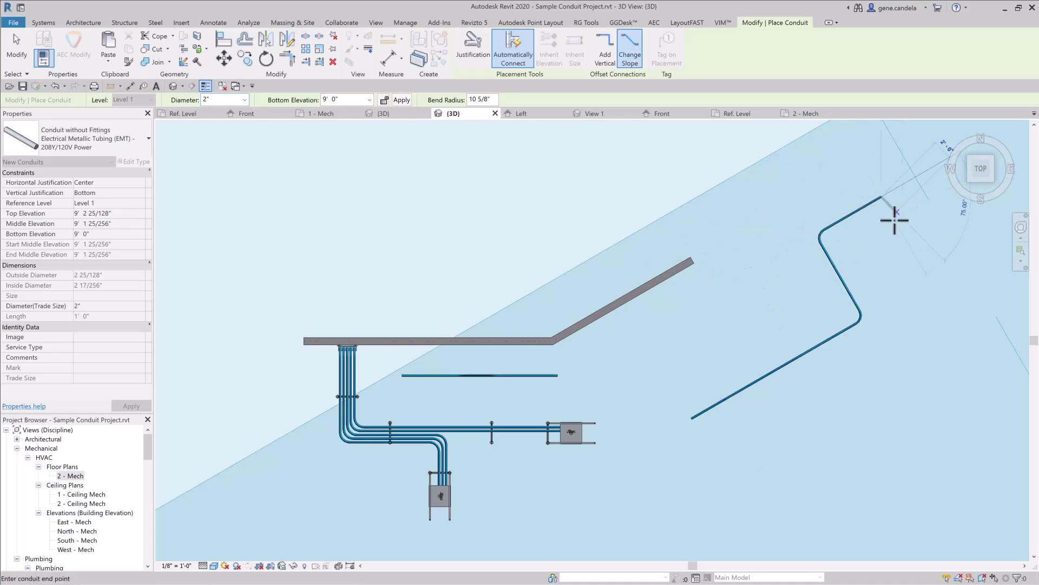
pyautogui.press('Escape')
pyautogui.press('Escape')
# Create two similar copies of the eastern junction box on the rotated plane, southeast of the new angled conduit
pyautogui.click(575, 439)
pyautogui.rightClick(576, 442)
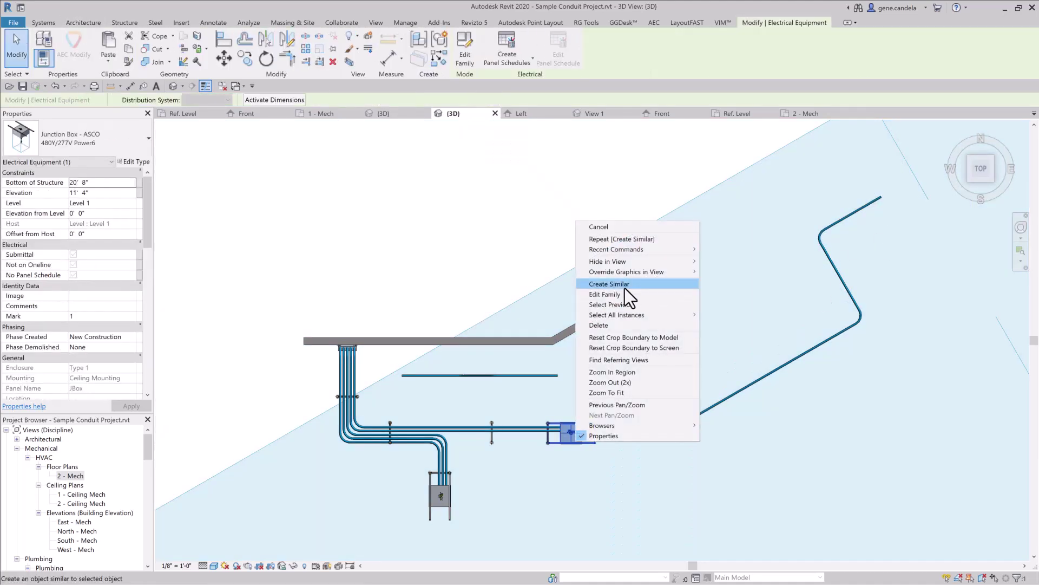
pyautogui.click(623, 285)
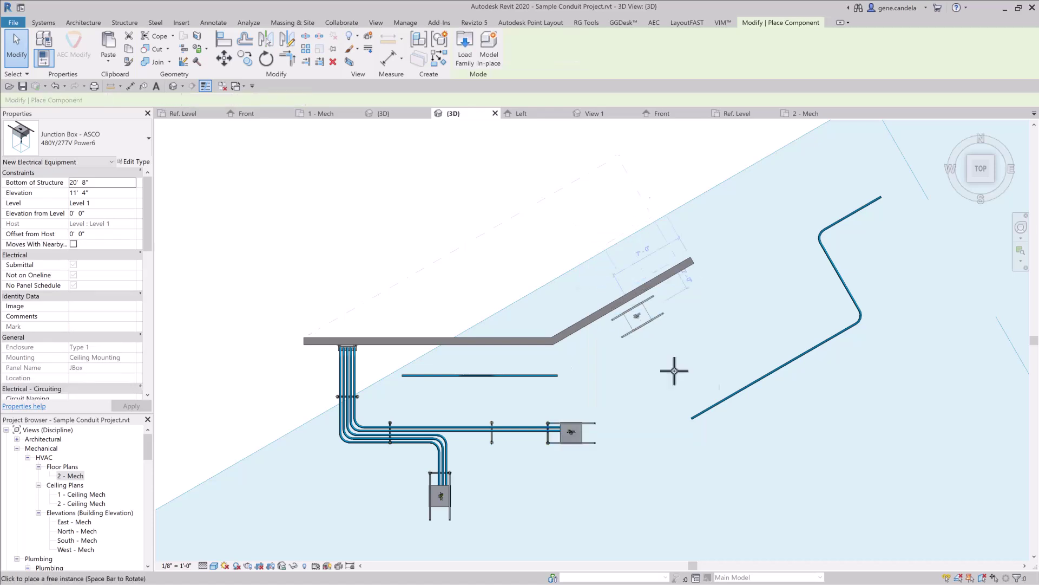
pyautogui.click(834, 386)
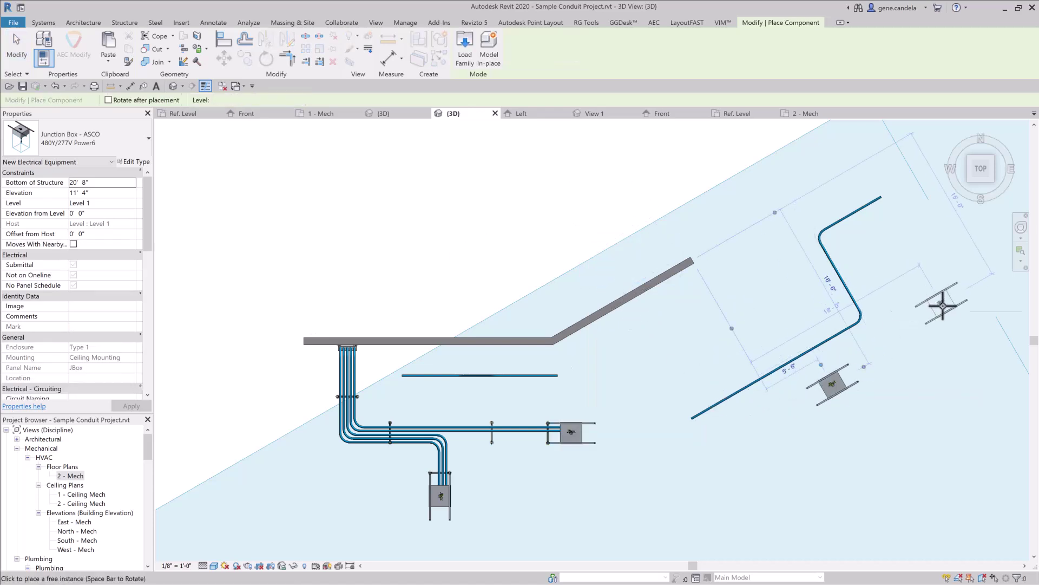
pyautogui.click(942, 302)
pyautogui.press('Escape')
pyautogui.press('Escape')
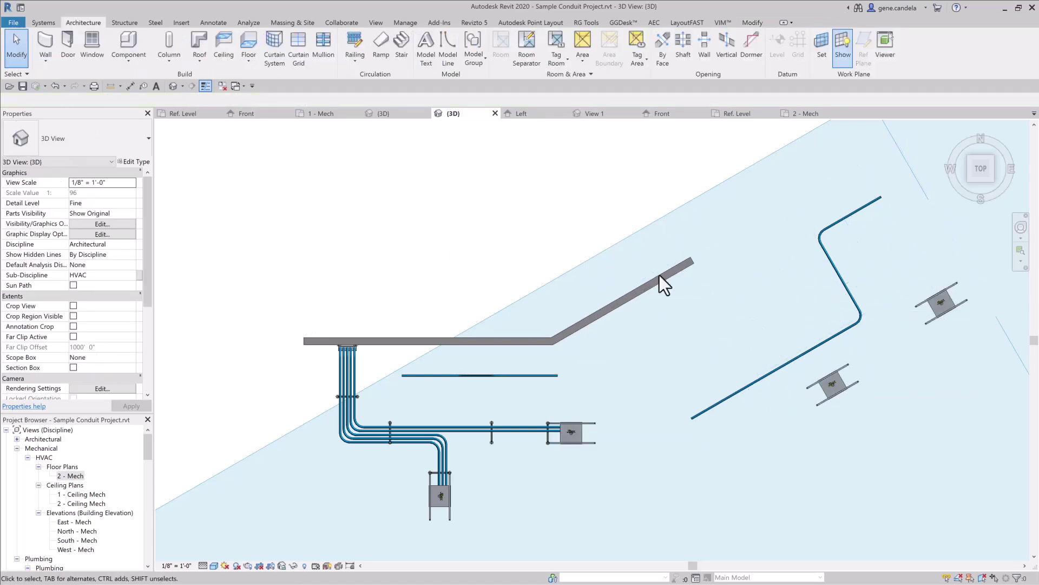
# Hide the work plane and create a similar 2" conduit south of the angled run, about 19' east with a short leg north
pyautogui.click(845, 44)
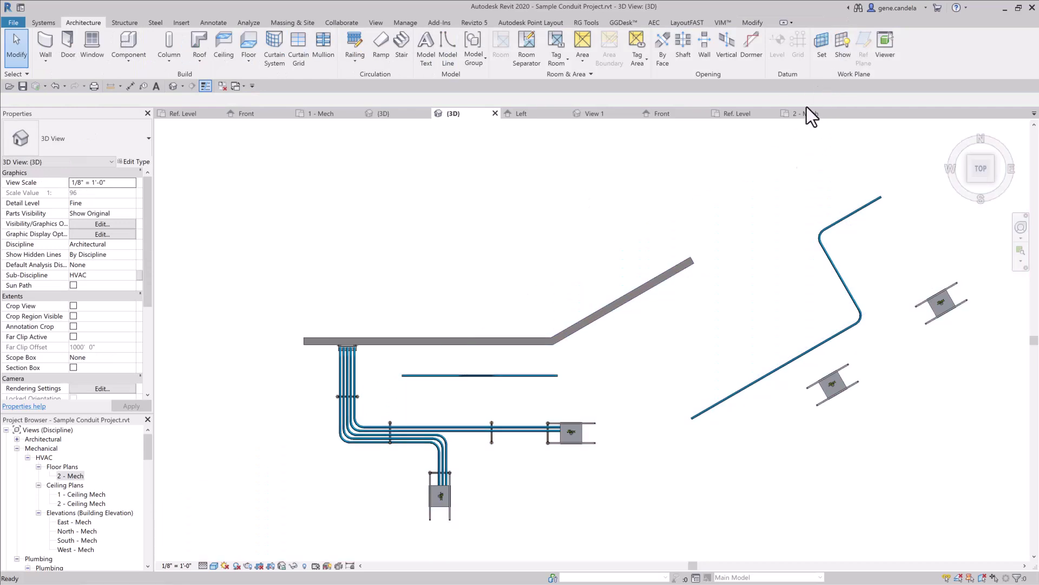
pyautogui.rightClick(731, 394)
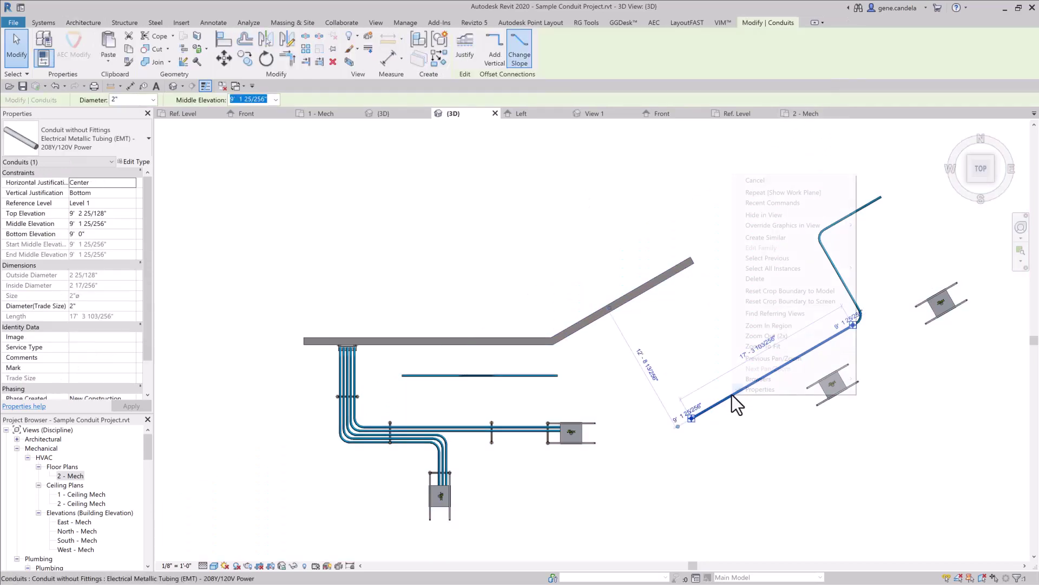
pyautogui.click(776, 246)
pyautogui.click(650, 484)
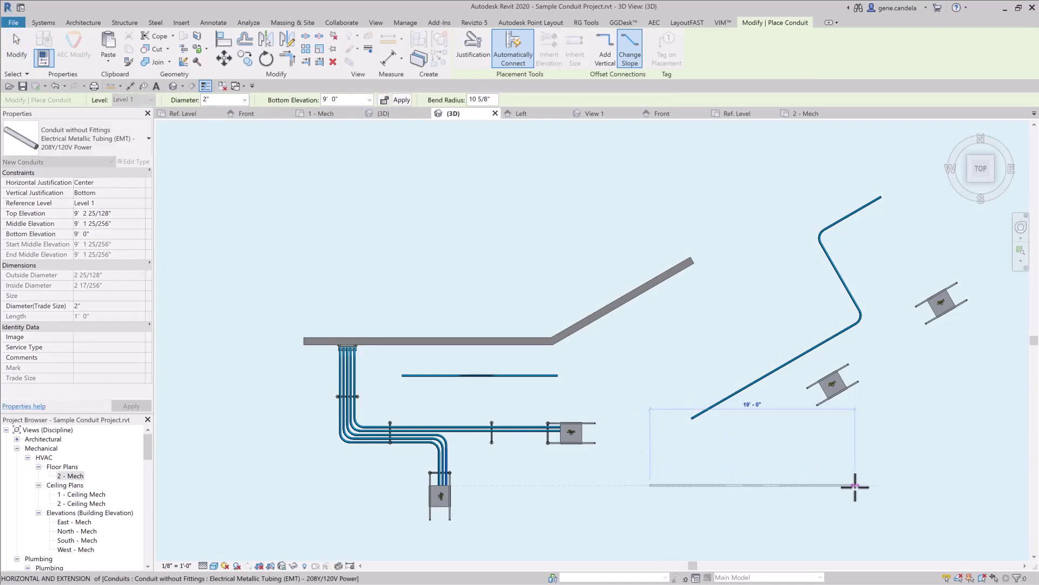
pyautogui.click(855, 484)
pyautogui.click(860, 427)
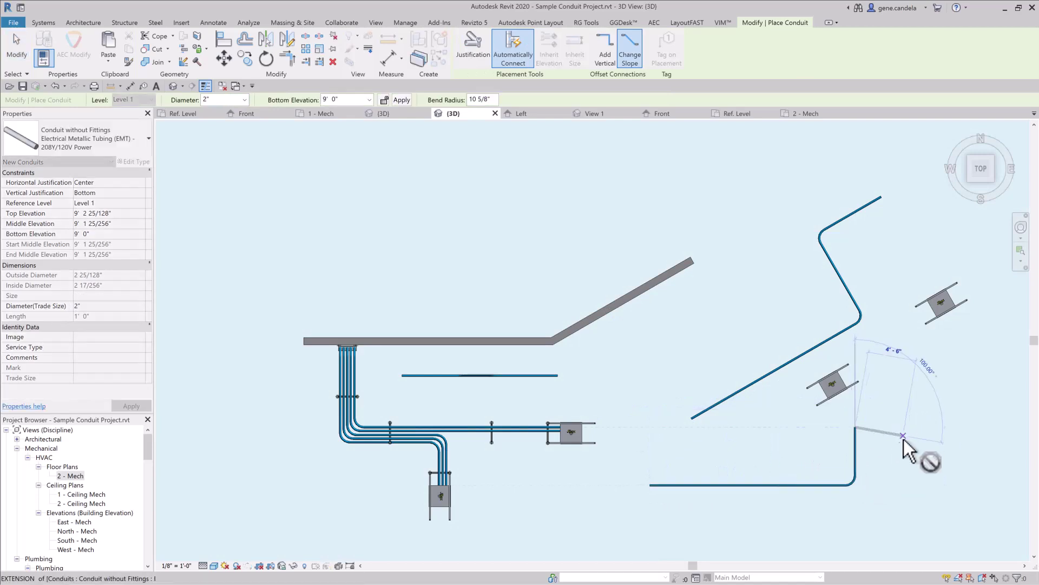
pyautogui.press('Escape')
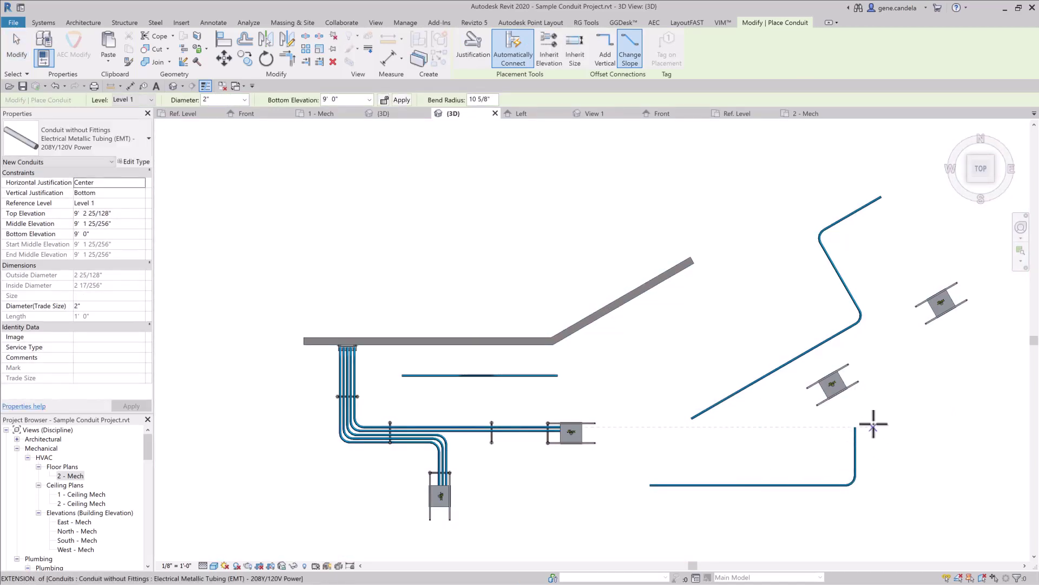